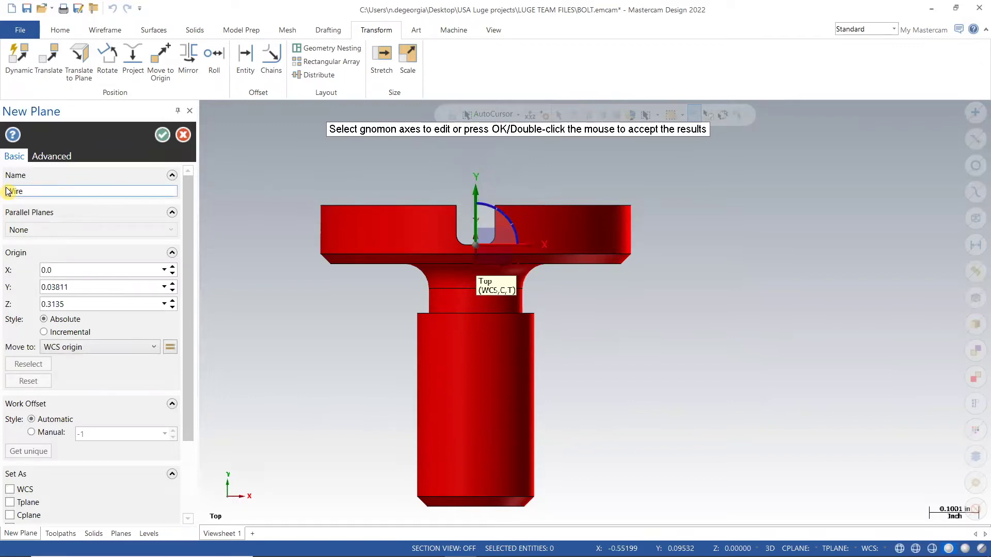
- Accept the new plane named Wire and make it the active WCS, Gview, construction plane and tool plane
{"action": "left_click", "coordinate": [161, 134]}
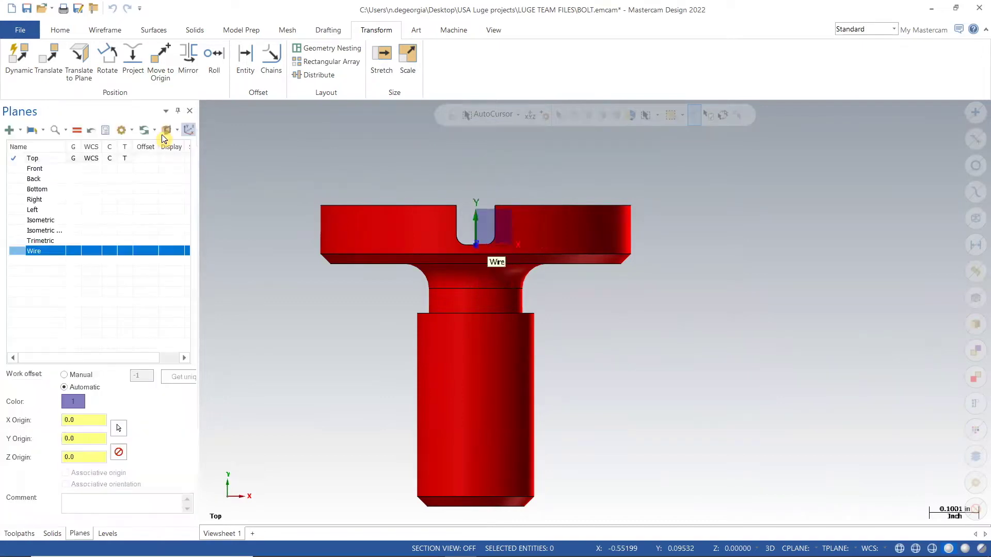
{"action": "left_click", "coordinate": [89, 252]}
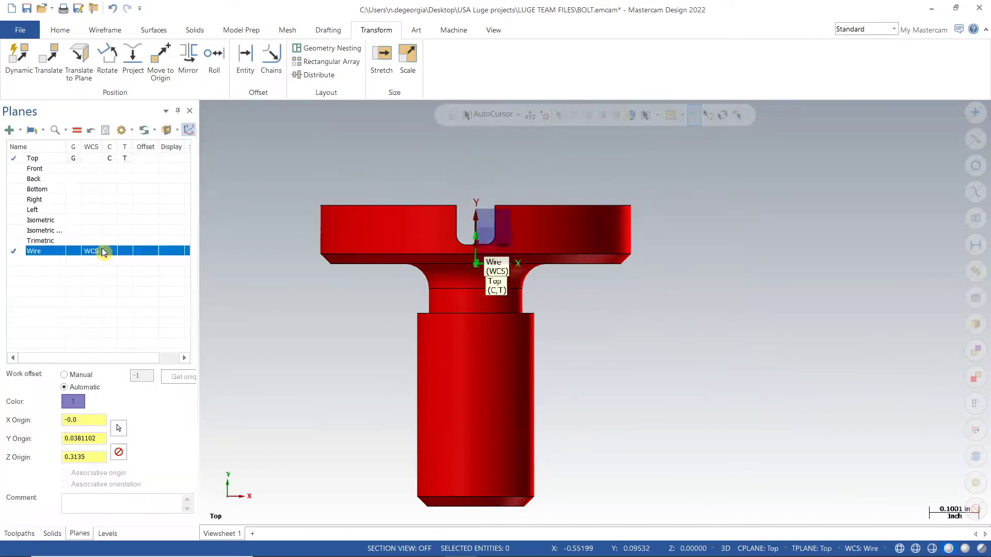
{"action": "left_click", "coordinate": [73, 251]}
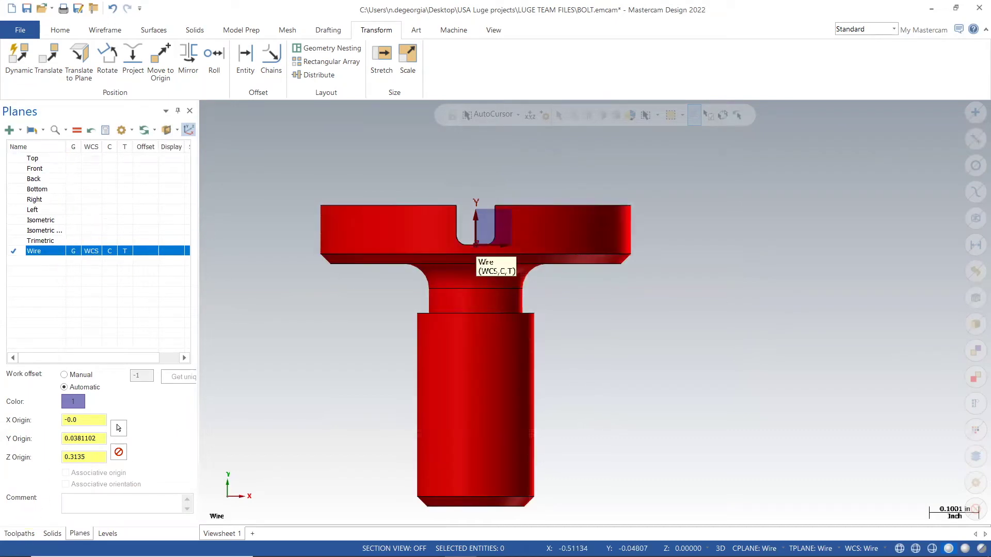
{"action": "left_click", "coordinate": [19, 534]}
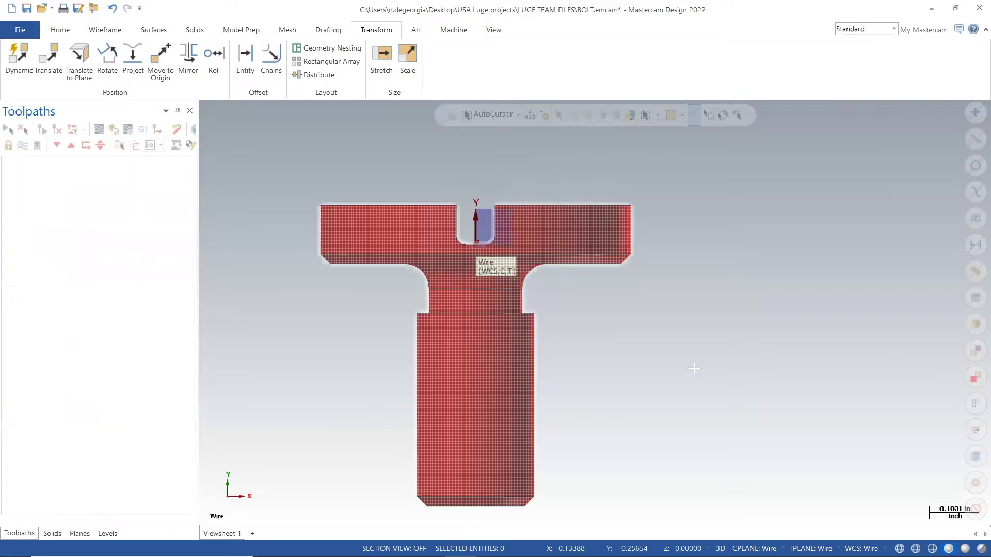
{"action": "right_click", "coordinate": [659, 338]}
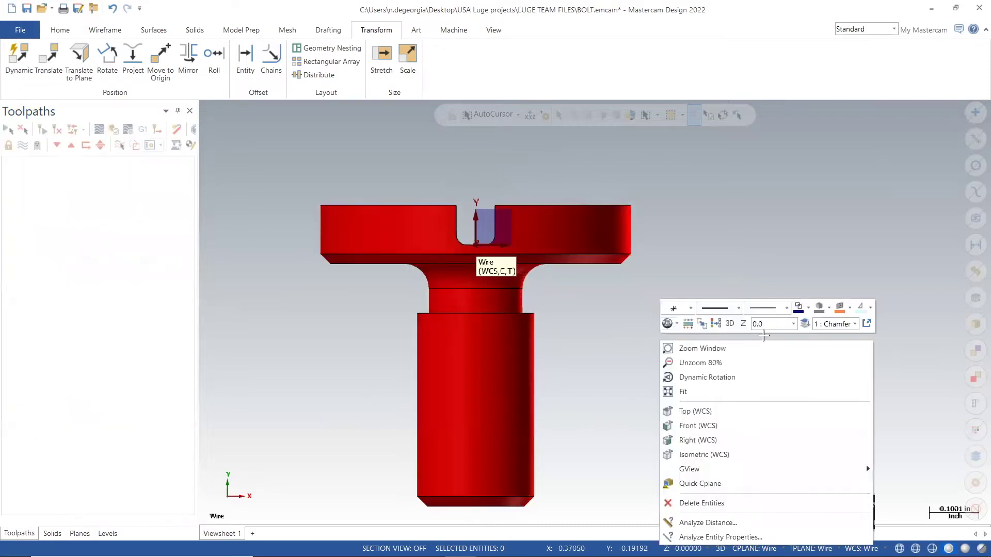
{"action": "left_click", "coordinate": [715, 324]}
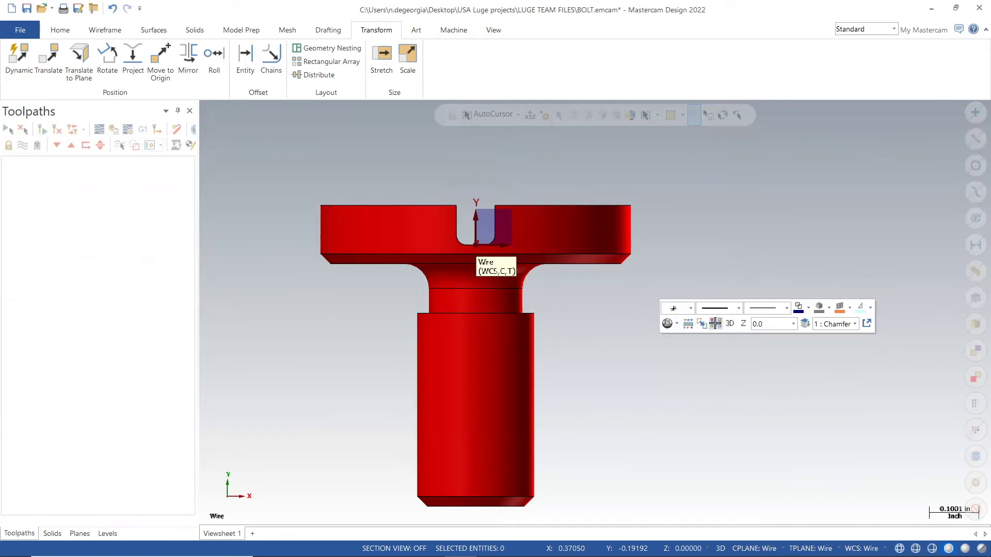
- On a new level 2, project copies of the bolt head's upper edges and the slot outline to depth 0.0
{"action": "left_click", "coordinate": [107, 534]}
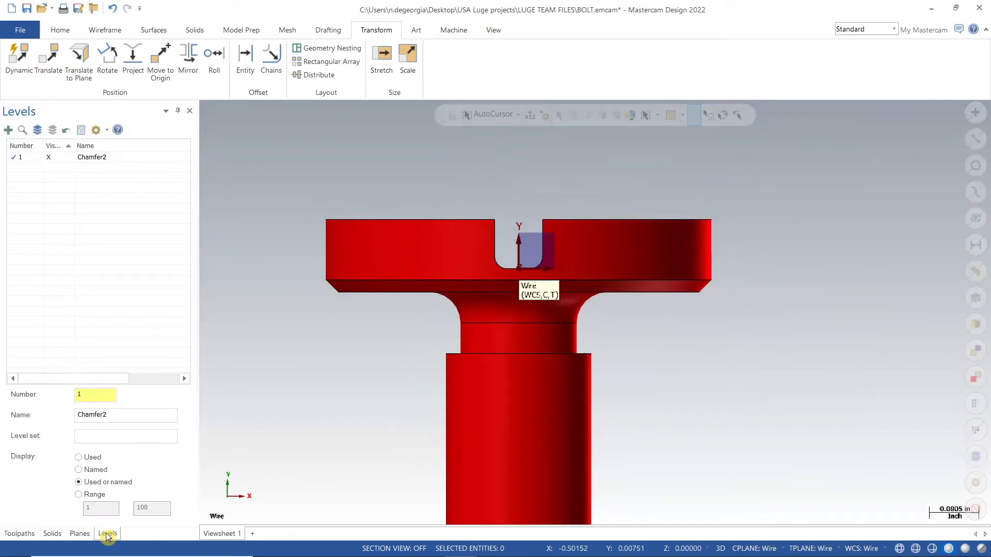
{"action": "left_click", "coordinate": [9, 130]}
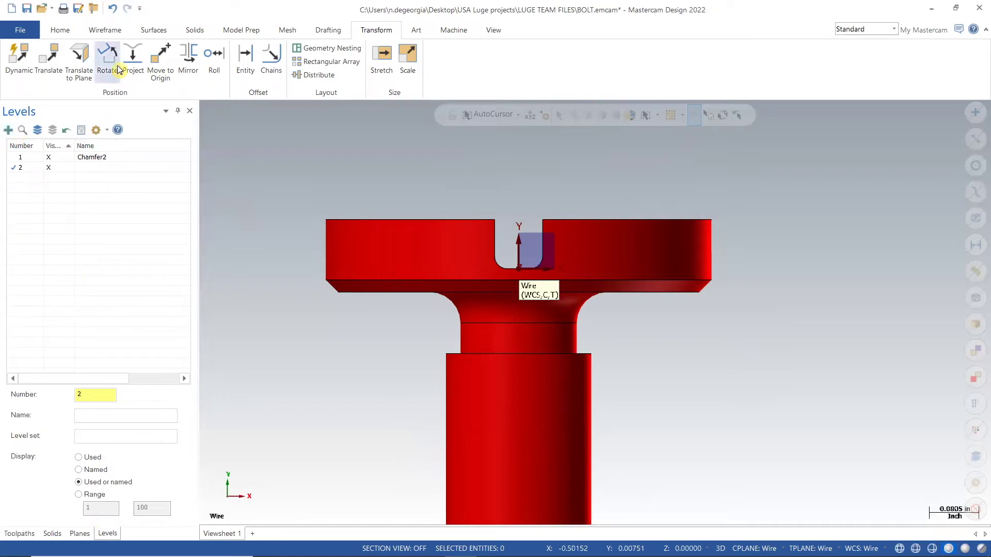
{"action": "left_click", "coordinate": [135, 66]}
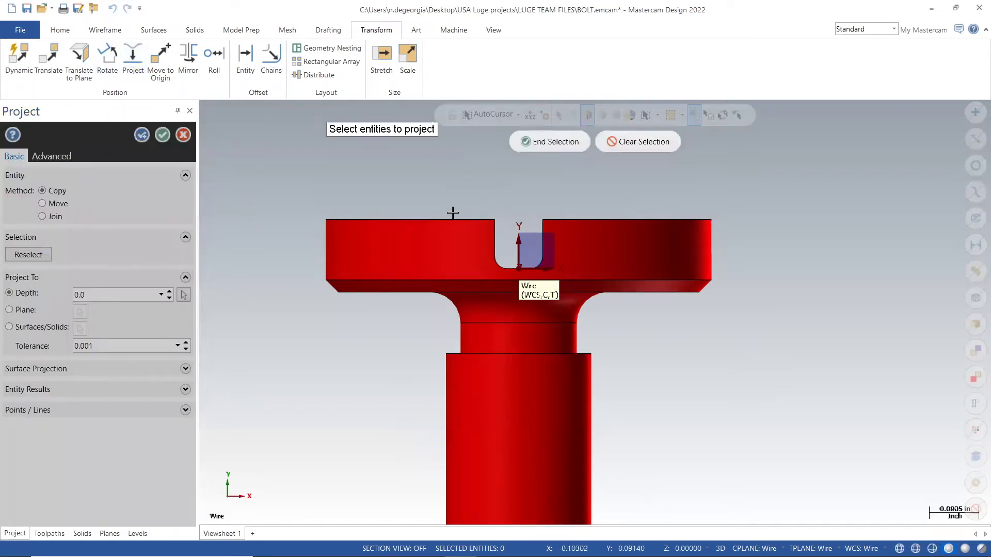
{"action": "left_click", "coordinate": [446, 220]}
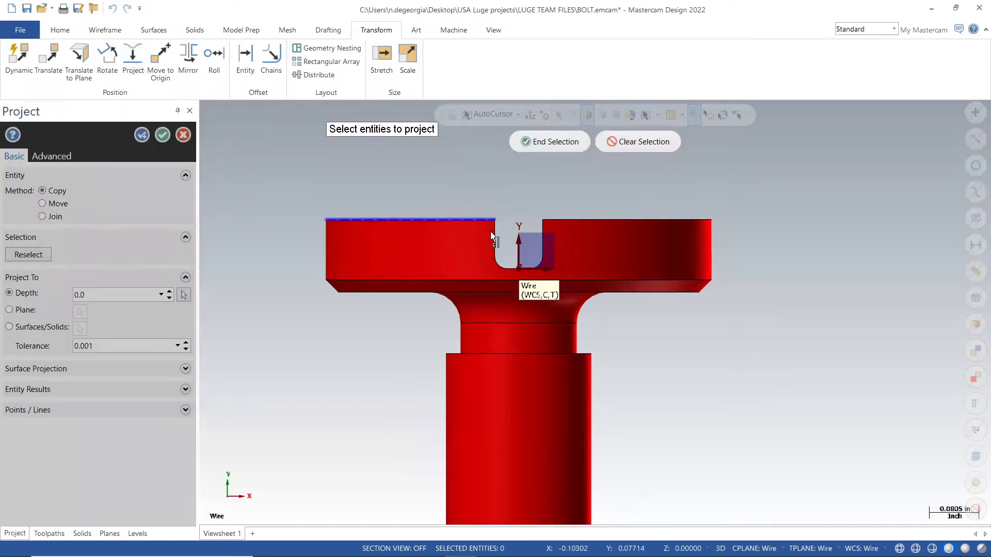
{"action": "left_click", "coordinate": [511, 267]}
{"action": "left_click", "coordinate": [543, 245]}
{"action": "left_click", "coordinate": [564, 222]}
{"action": "left_click", "coordinate": [553, 141]}
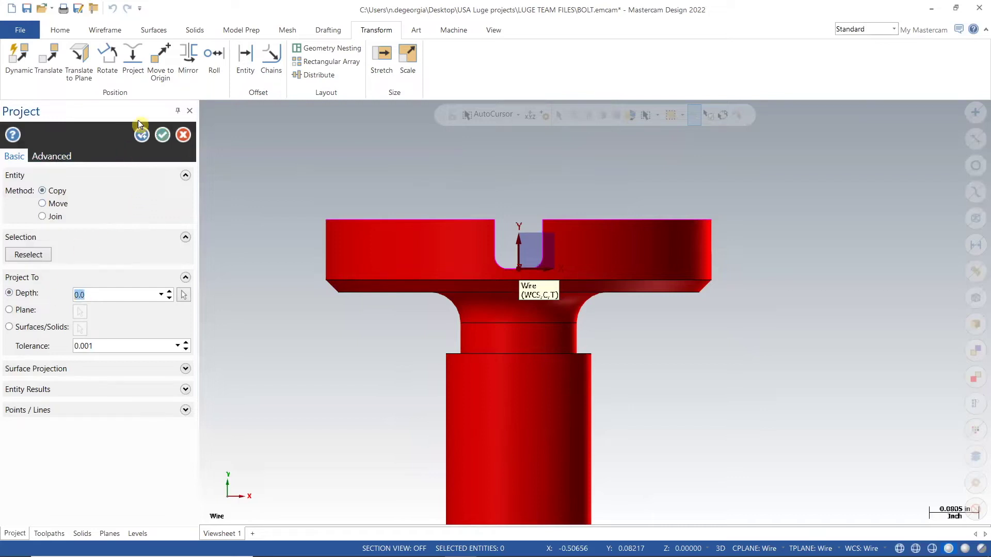
{"action": "left_click", "coordinate": [163, 135]}
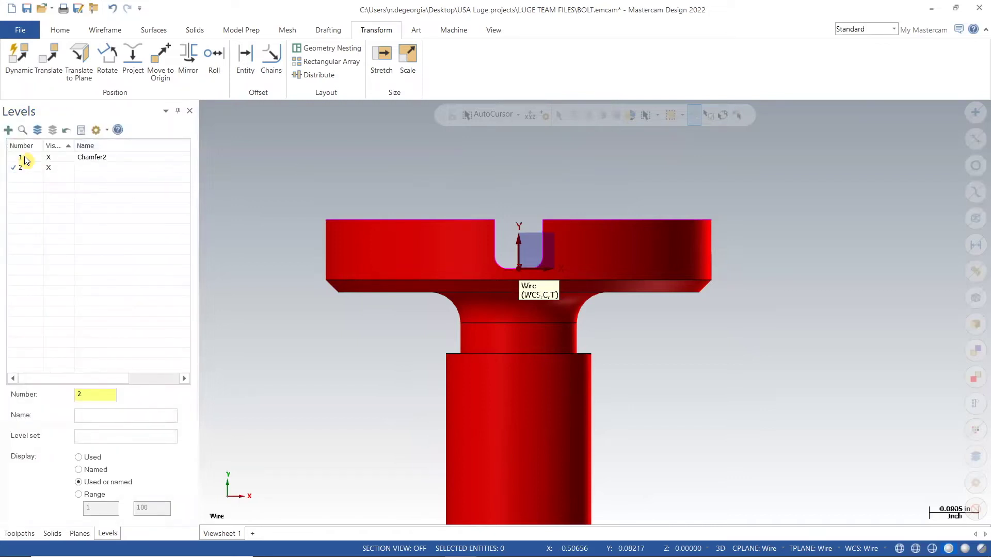
- Hide the Chamfer2 level holding the solid and clear the colors of the projected slot profile
{"action": "left_click", "coordinate": [49, 157]}
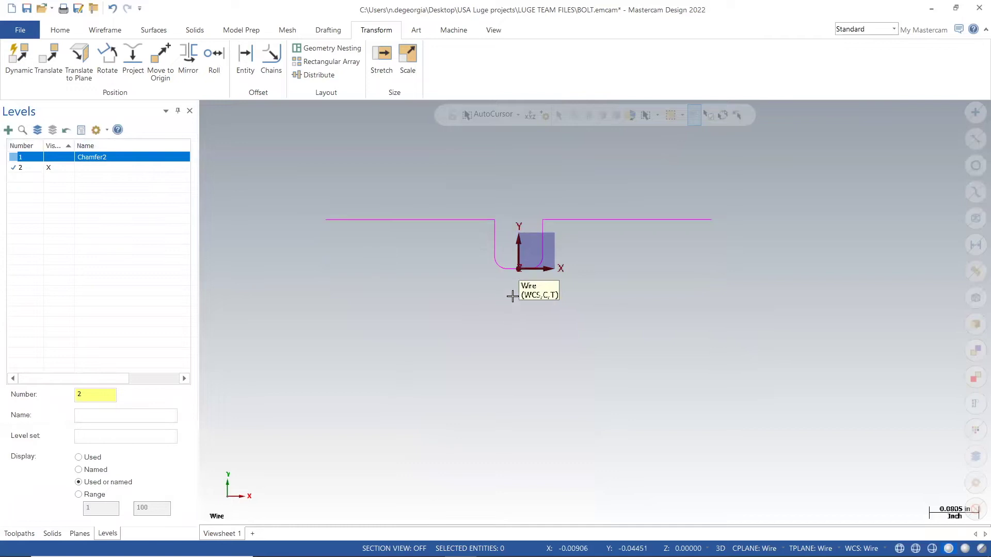
{"action": "scroll", "coordinate": [513, 293], "scroll_direction": "down", "scroll_amount": 1}
{"action": "right_click", "coordinate": [619, 265]}
{"action": "left_click", "coordinate": [640, 408]}
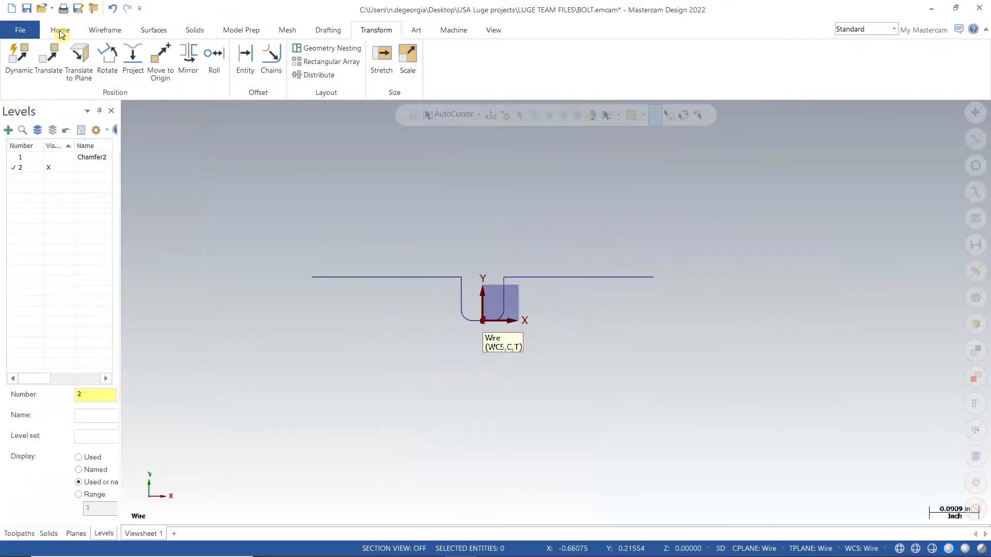
- Extend the profile's left end with a 0.5 in horizontal line at 180 degrees
{"action": "left_click", "coordinate": [108, 32]}
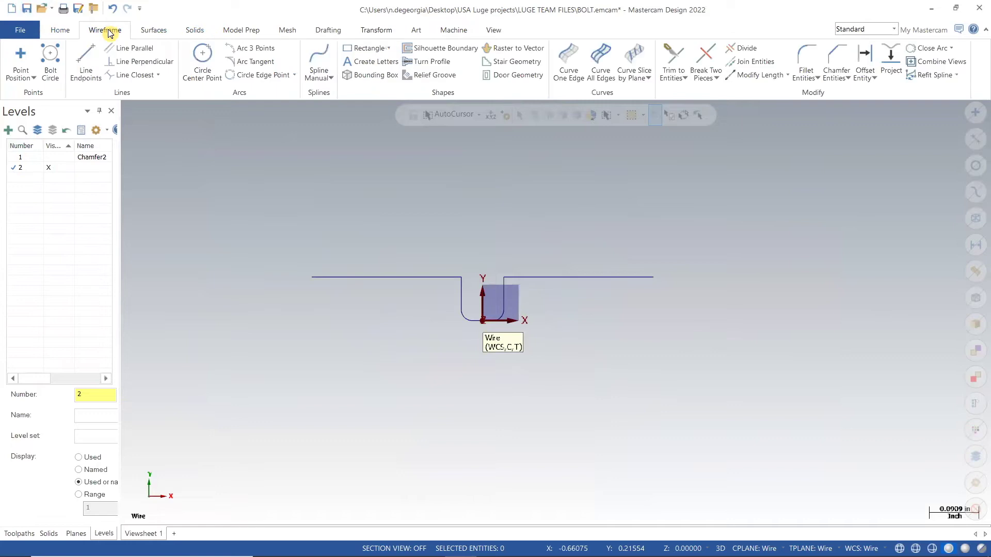
{"action": "left_click", "coordinate": [77, 68]}
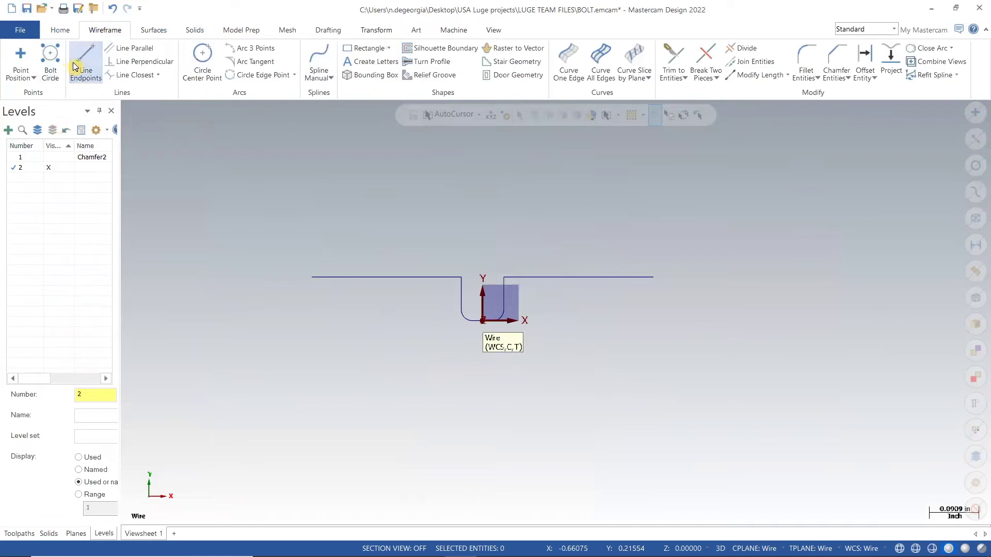
{"action": "left_click", "coordinate": [310, 278]}
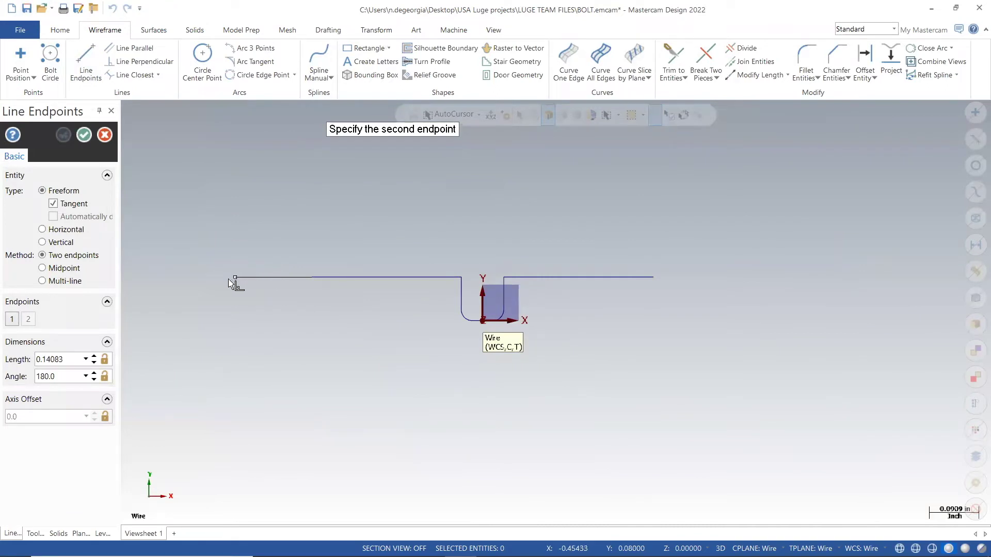
{"action": "left_click", "coordinate": [198, 278]}
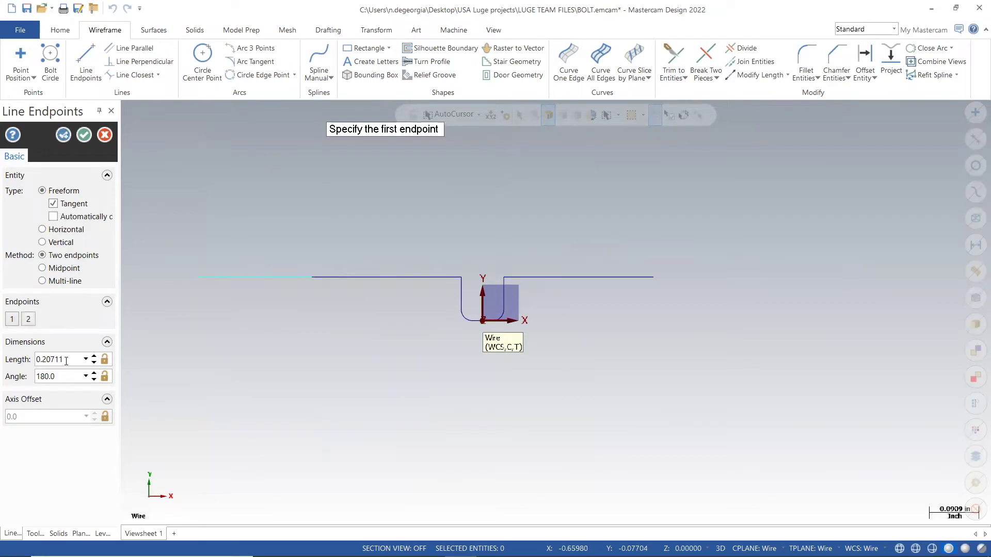
{"action": "left_click", "coordinate": [22, 360]}
{"action": "type", "text": ".5"}
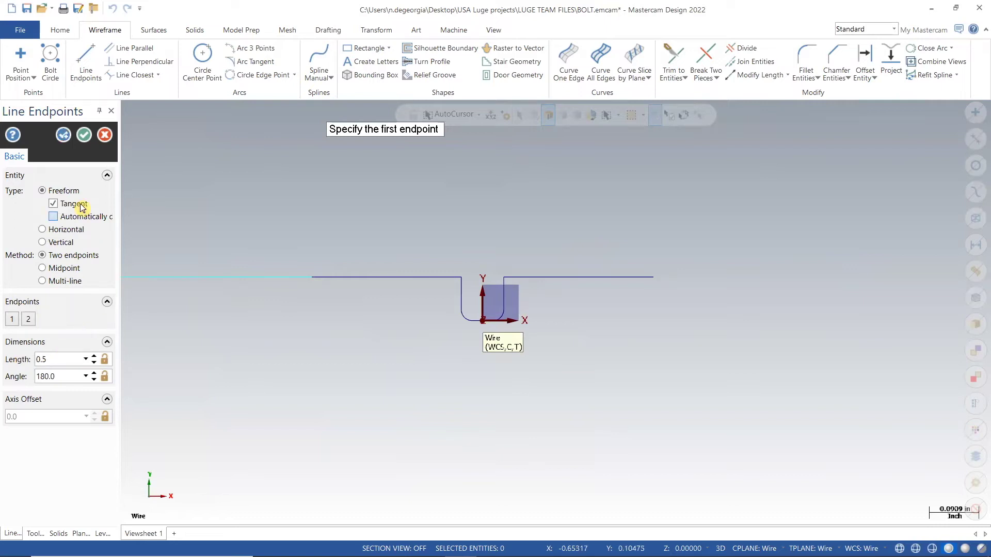
{"action": "left_click", "coordinate": [84, 135]}
- Draw a vertical line 0.05 in long upward from the left end of the extended profile
{"action": "scroll", "coordinate": [796, 379], "scroll_direction": "down", "scroll_amount": 2}
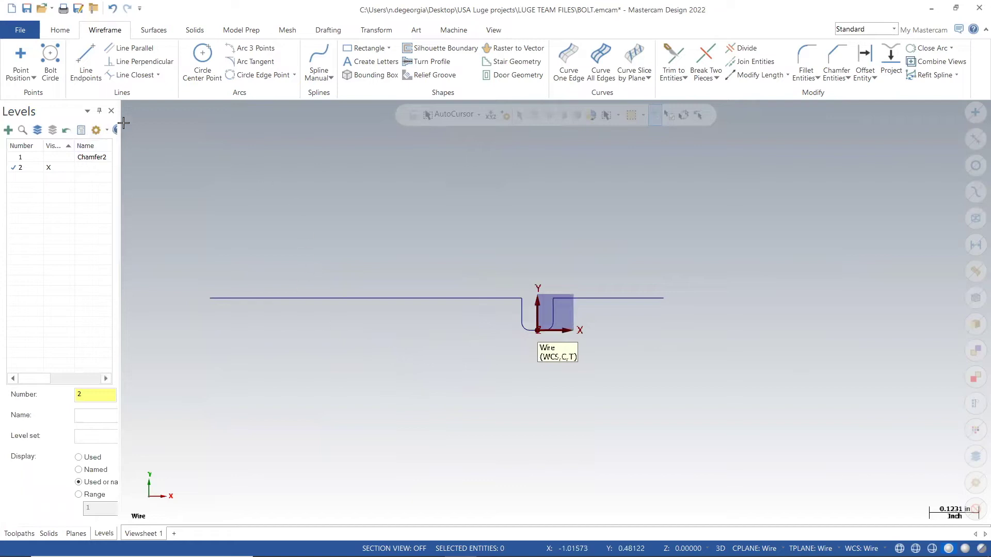
{"action": "left_click", "coordinate": [87, 55]}
{"action": "left_click", "coordinate": [210, 298]}
{"action": "left_click", "coordinate": [210, 274]}
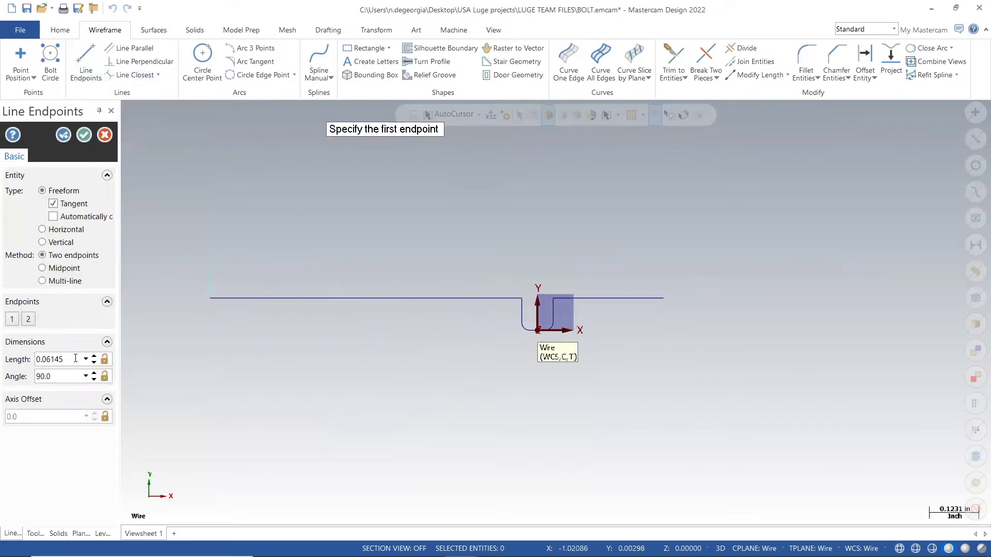
{"action": "left_click", "coordinate": [76, 358]}
{"action": "type", "text": "0."}
{"action": "left_click", "coordinate": [84, 134]}
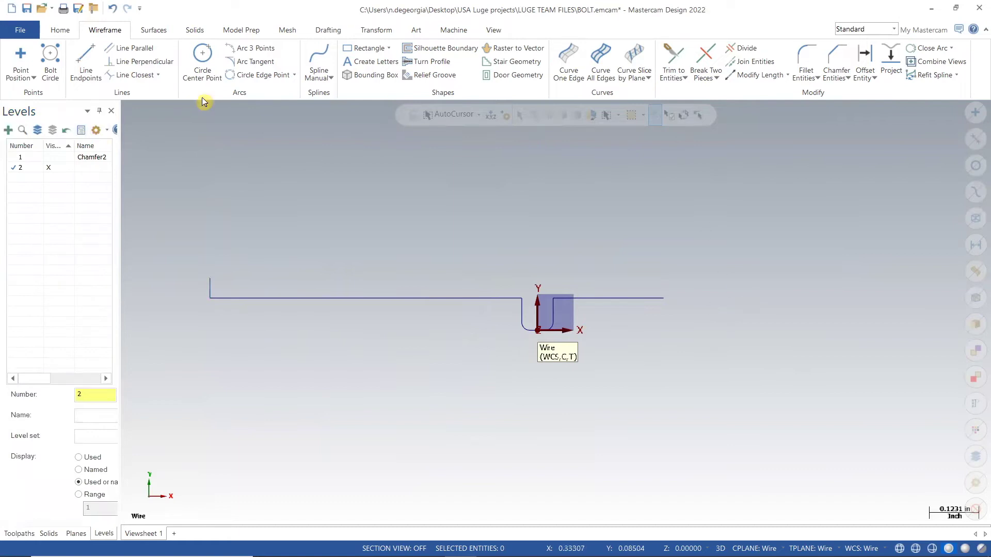
- Draw a vertical line upward from the profile's right end with a length of 0.05 in
{"action": "left_click", "coordinate": [85, 62]}
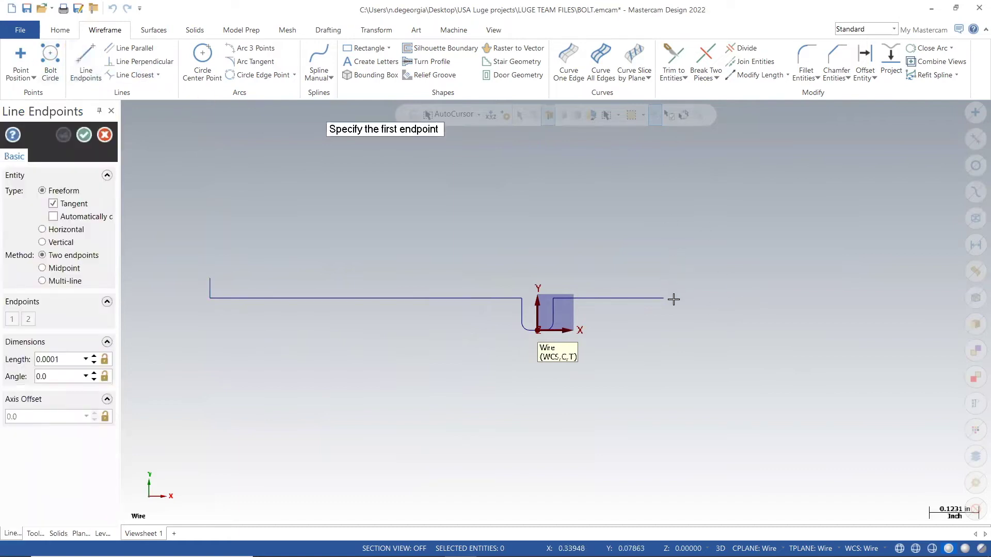
{"action": "left_click", "coordinate": [664, 298]}
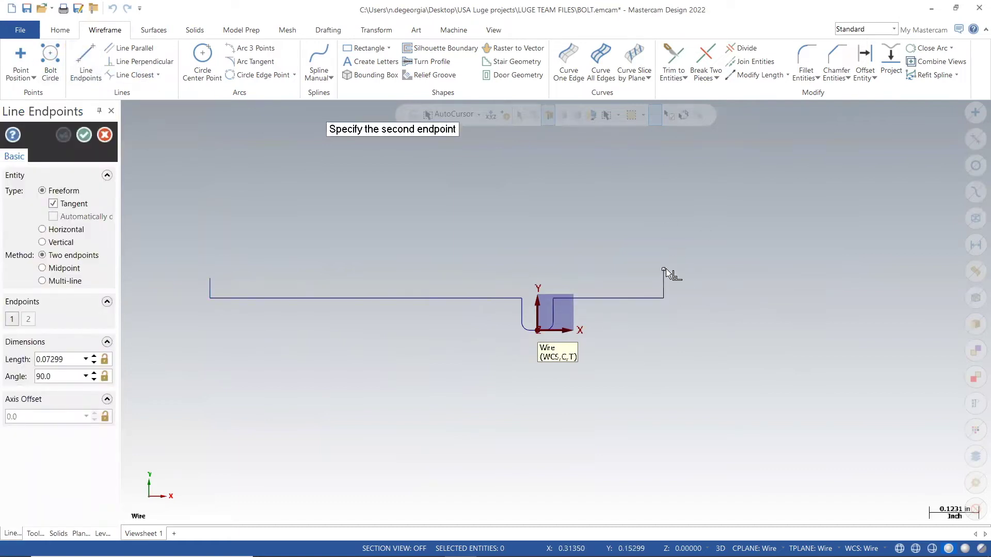
{"action": "left_click", "coordinate": [666, 268]}
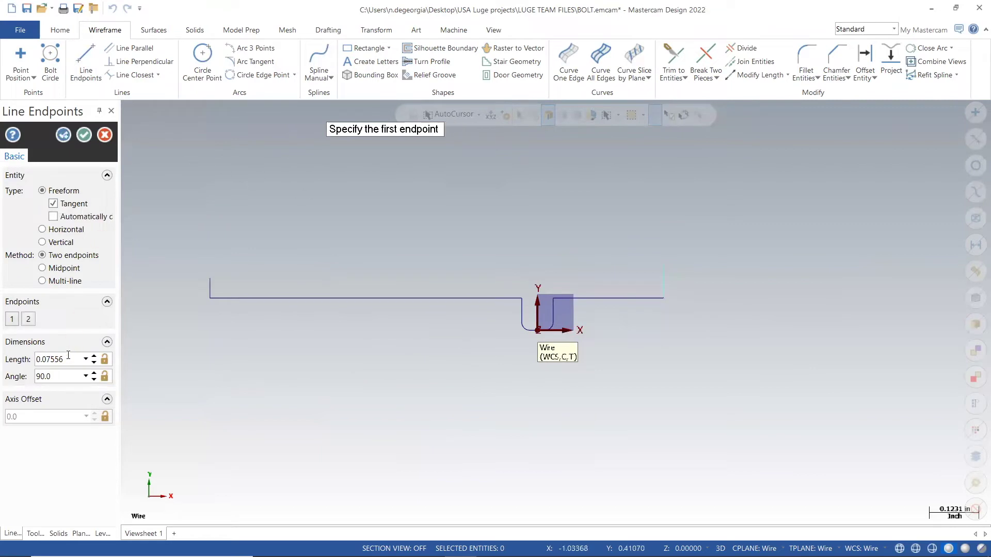
{"action": "left_click_drag", "start_coordinate": [78, 359], "coordinate": [16, 358]}
{"action": "type", "text": "0.05"}
{"action": "left_click", "coordinate": [91, 136]}
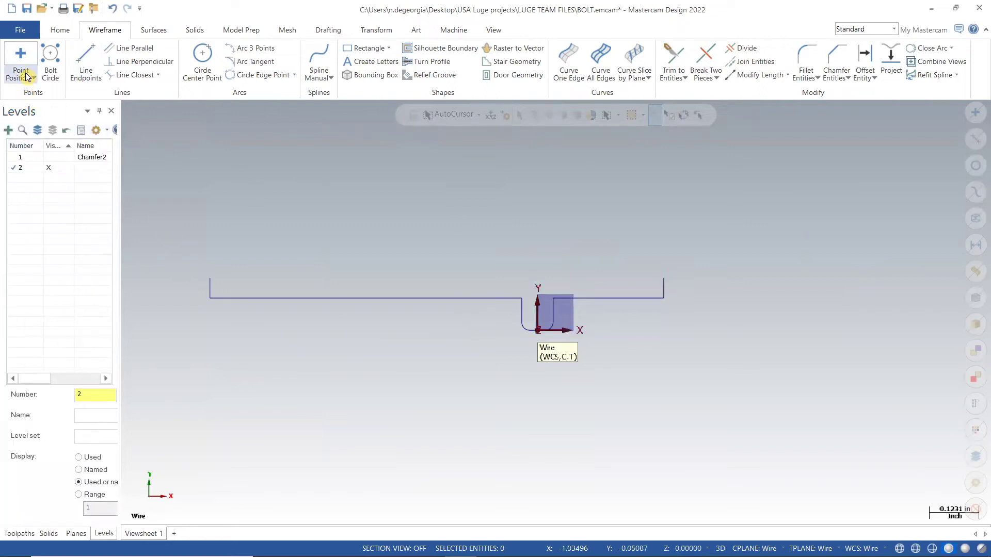
- Place a thread point at the upper end of the left vertical line
{"action": "left_click", "coordinate": [20, 54]}
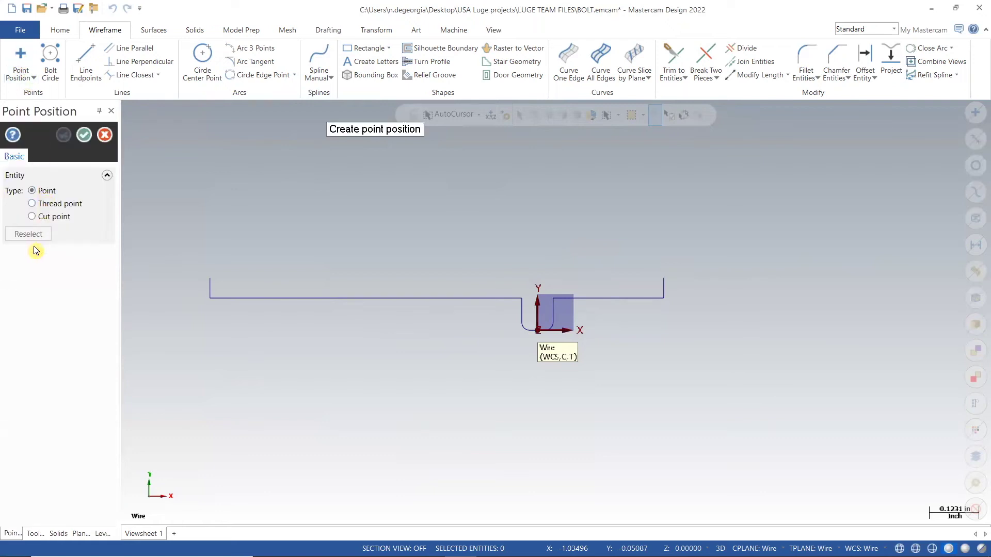
{"action": "left_click", "coordinate": [32, 204]}
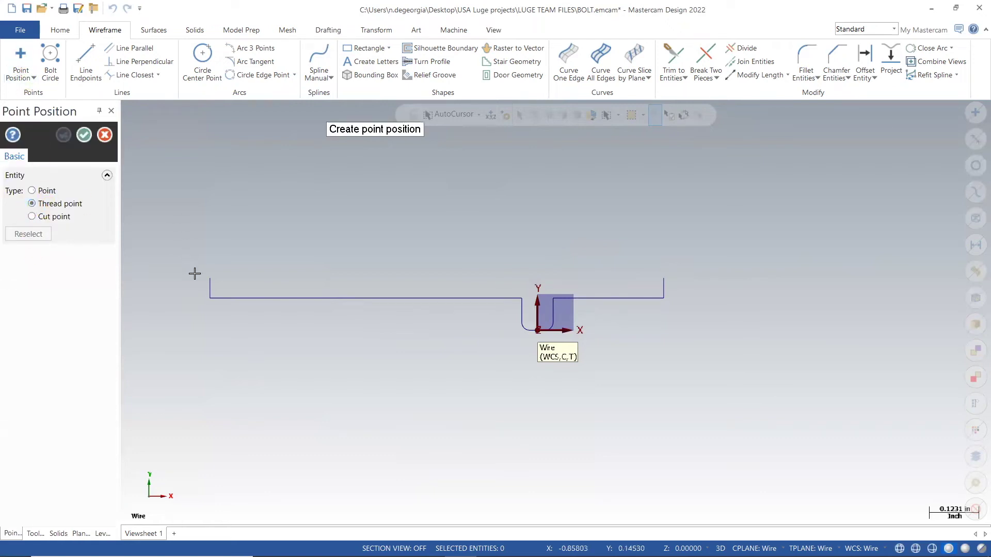
{"action": "left_click", "coordinate": [210, 277]}
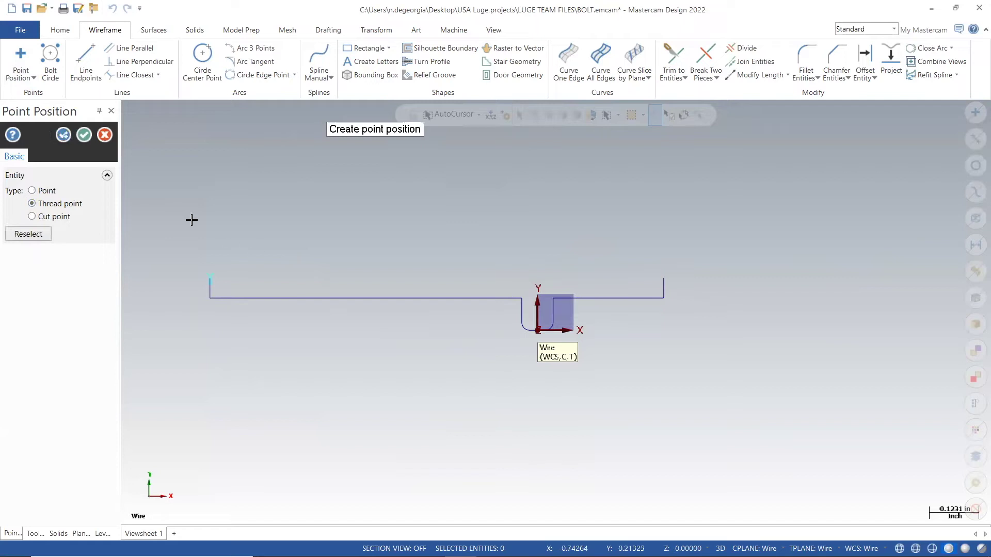
{"action": "left_click", "coordinate": [84, 135]}
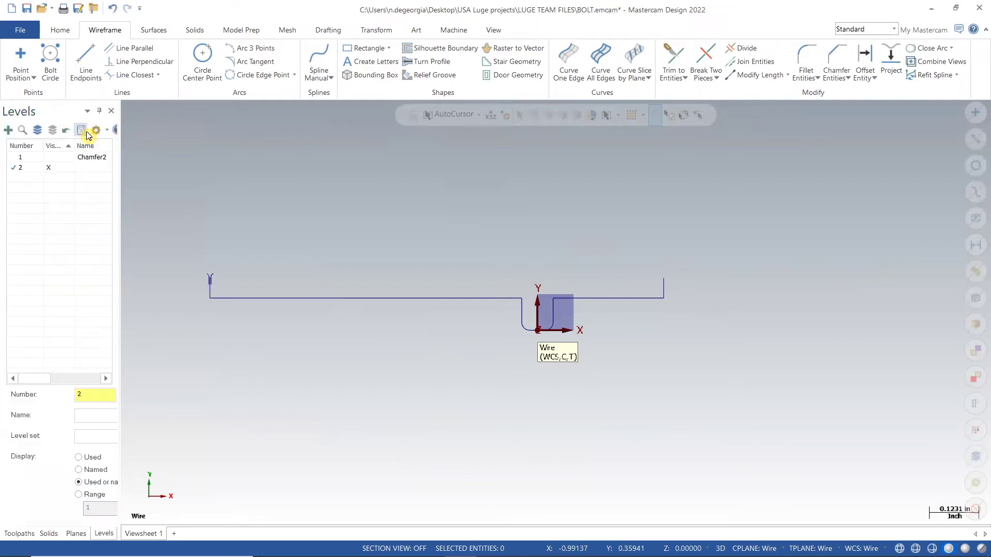
- Place a cut point at the upper end of the right vertical line
{"action": "left_click", "coordinate": [21, 67]}
{"action": "left_click", "coordinate": [32, 216]}
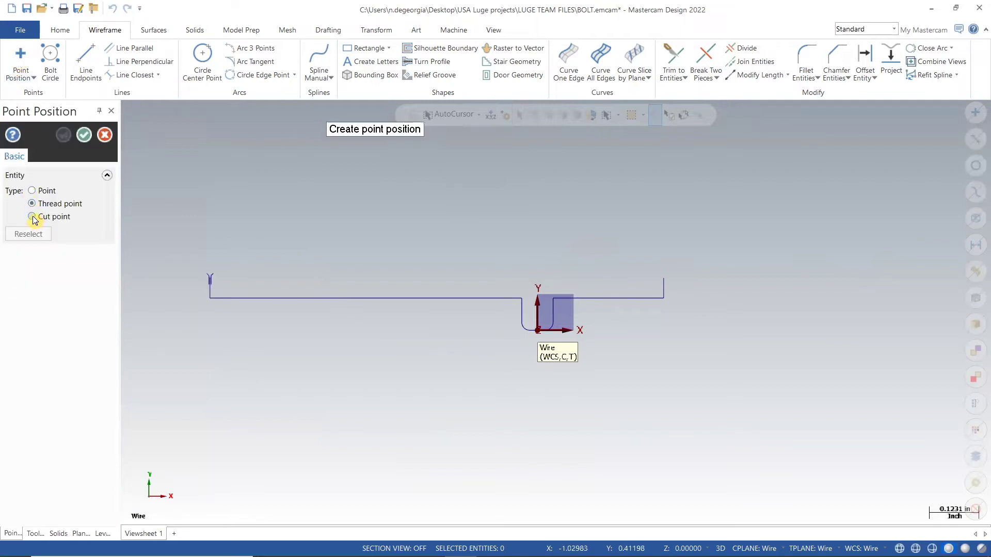
{"action": "left_click", "coordinate": [664, 279]}
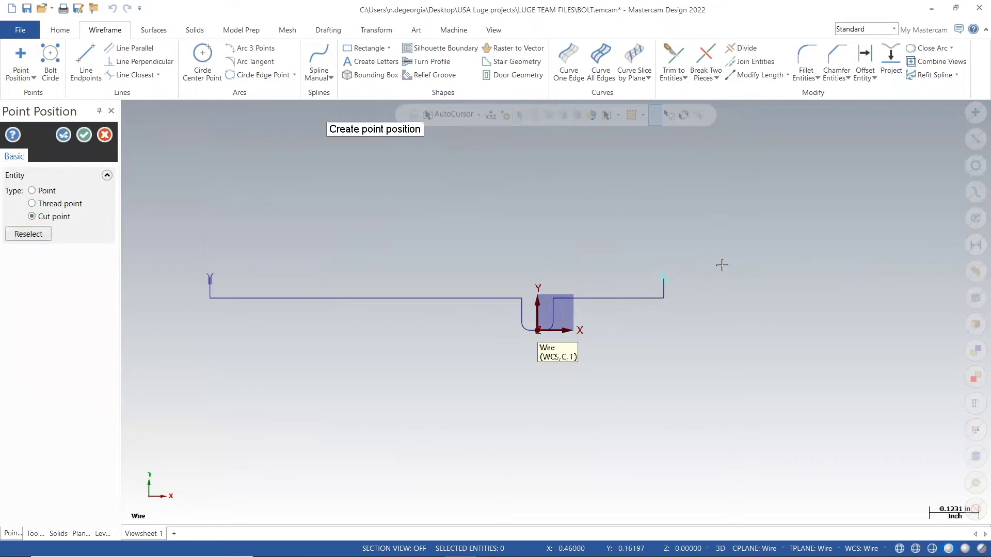
{"action": "left_click", "coordinate": [85, 135]}
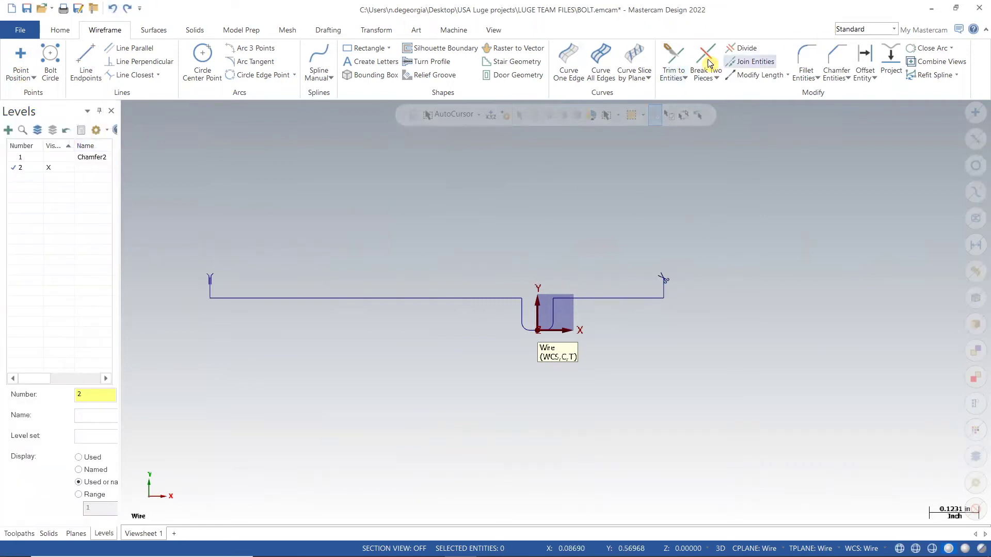
- Delete the two vertical lines below the thread point and the cut point using Divide set to Trim
{"action": "left_click", "coordinate": [746, 47]}
{"action": "scroll", "coordinate": [194, 294], "scroll_direction": "up", "scroll_amount": 3}
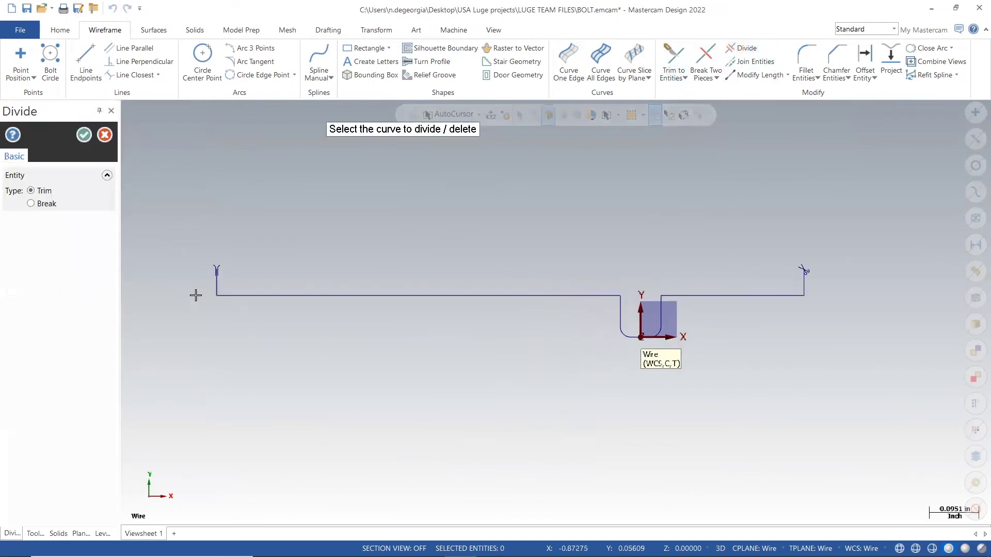
{"action": "scroll", "coordinate": [707, 381], "scroll_direction": "down", "scroll_amount": 1}
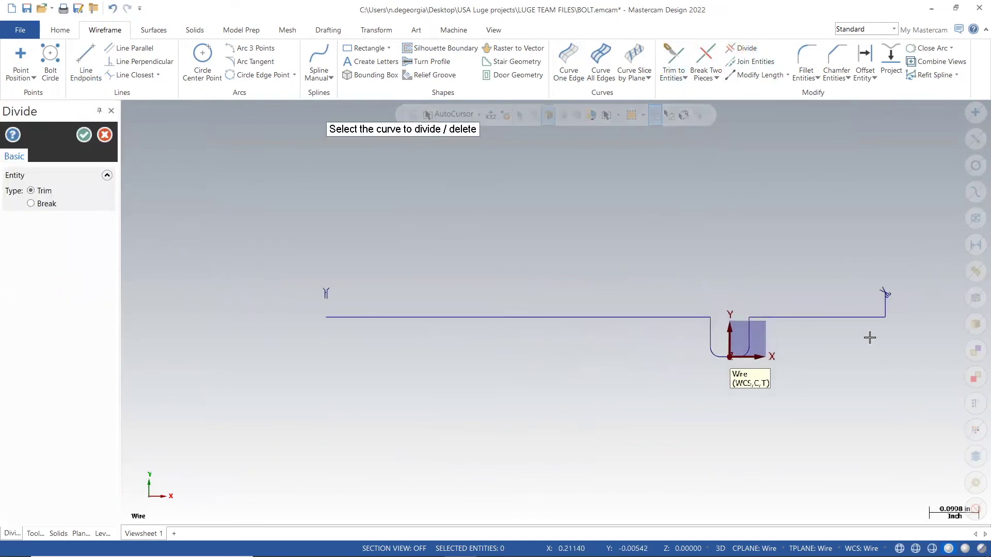
{"action": "scroll", "coordinate": [907, 330], "scroll_direction": "up", "scroll_amount": 2}
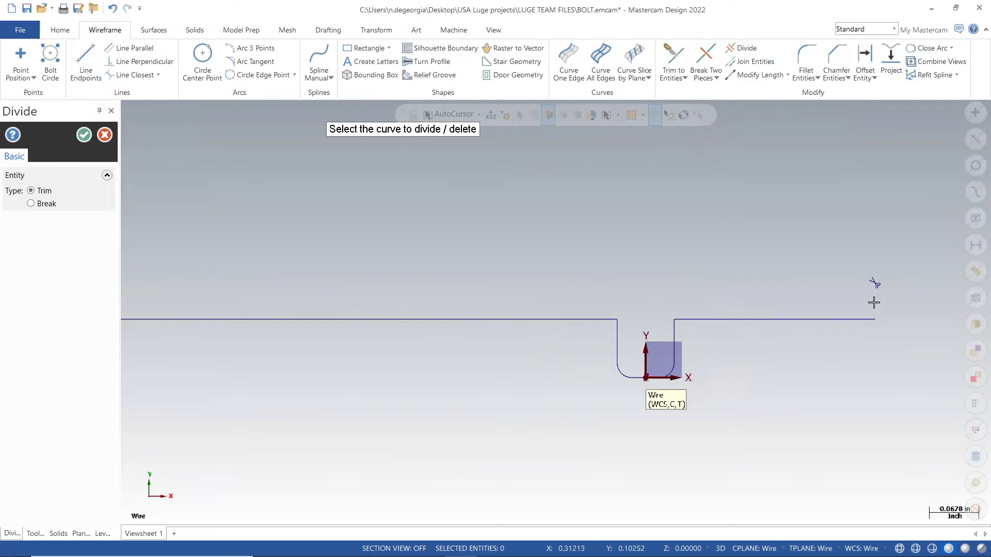
{"action": "key", "text": "Escape"}
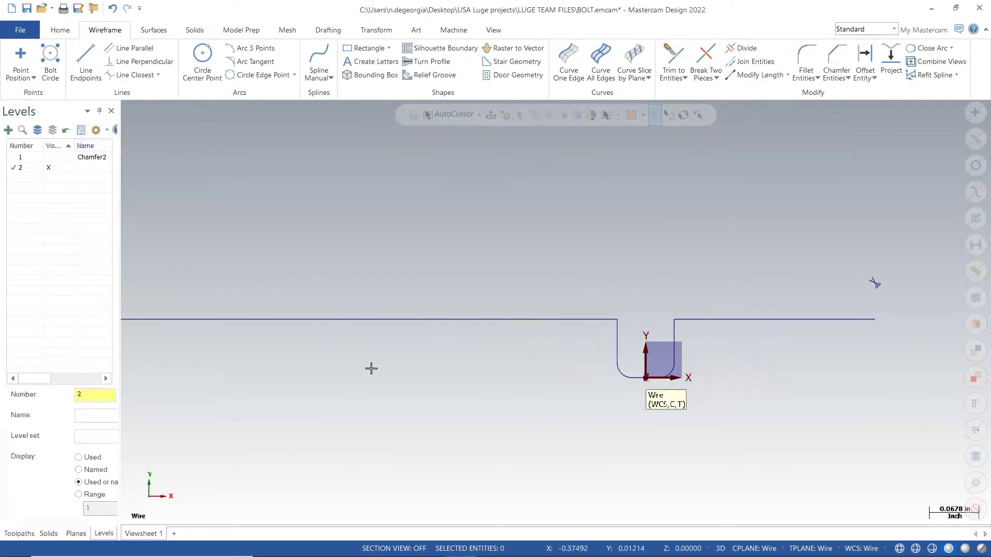
{"action": "scroll", "coordinate": [371, 367], "scroll_direction": "down", "scroll_amount": 1}
{"action": "scroll", "coordinate": [349, 389], "scroll_direction": "down", "scroll_amount": 1}
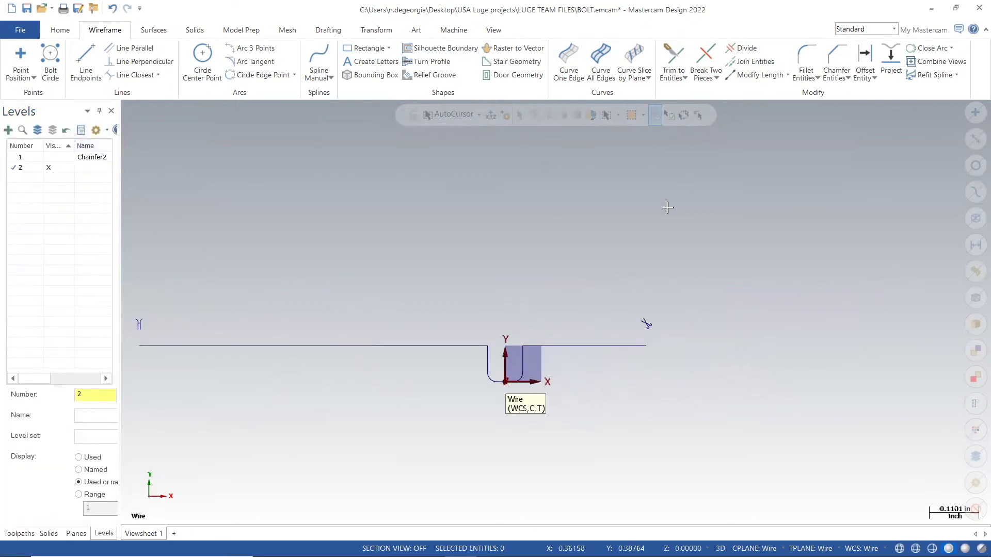
{"action": "right_click", "coordinate": [757, 272]}
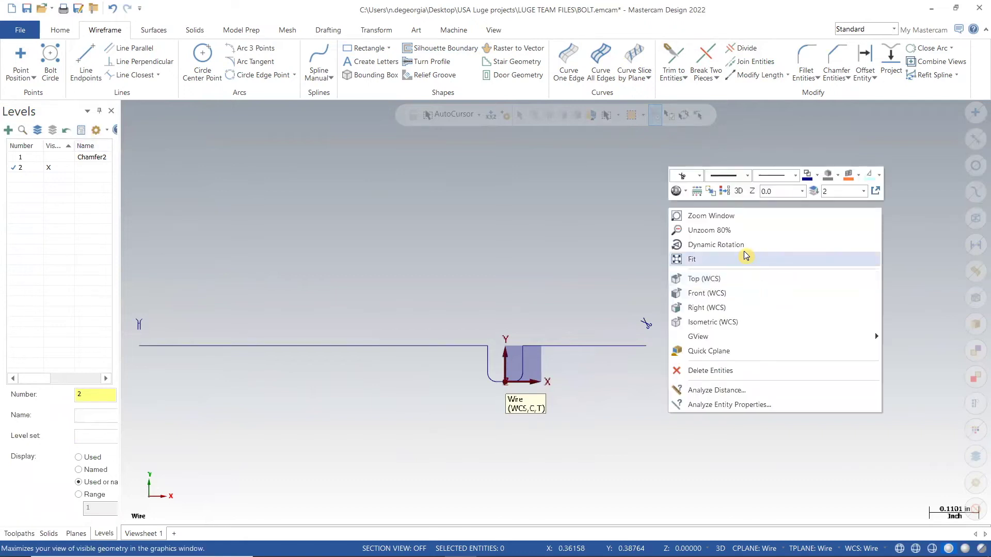
{"action": "left_click", "coordinate": [743, 254]}
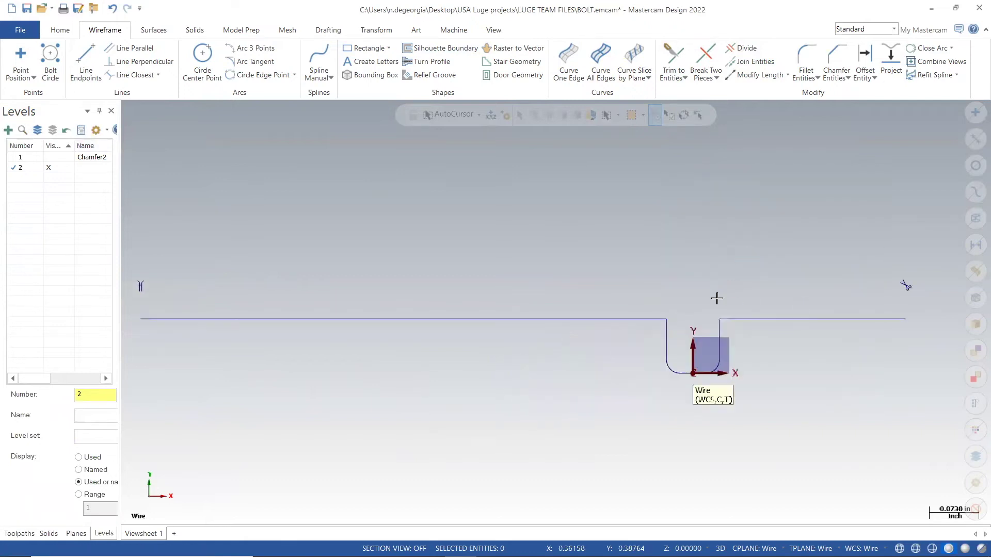
- Create a wire machine group using the ONA Conversational machine
{"action": "left_click", "coordinate": [15, 534]}
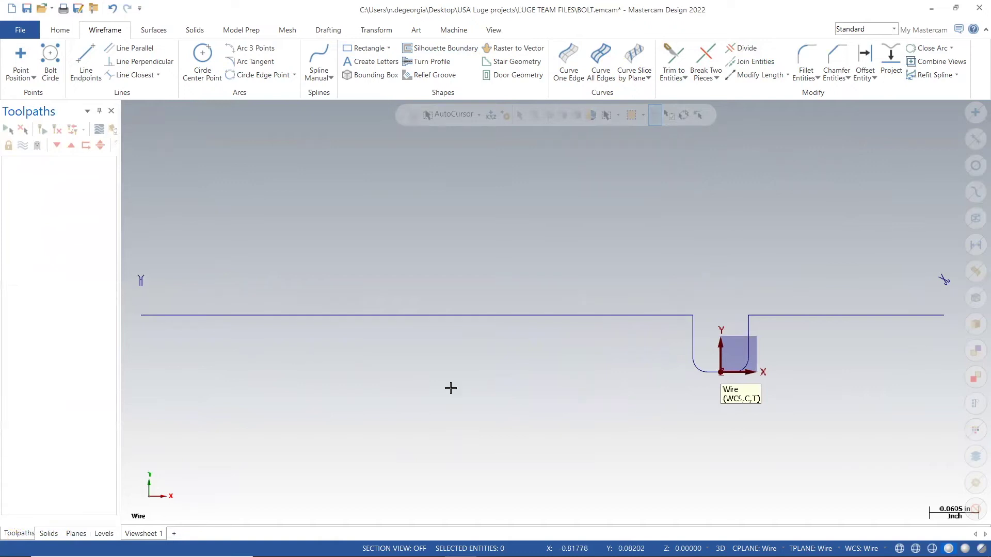
{"action": "left_click", "coordinate": [452, 31]}
{"action": "left_click", "coordinate": [70, 83]}
{"action": "left_click", "coordinate": [80, 102]}
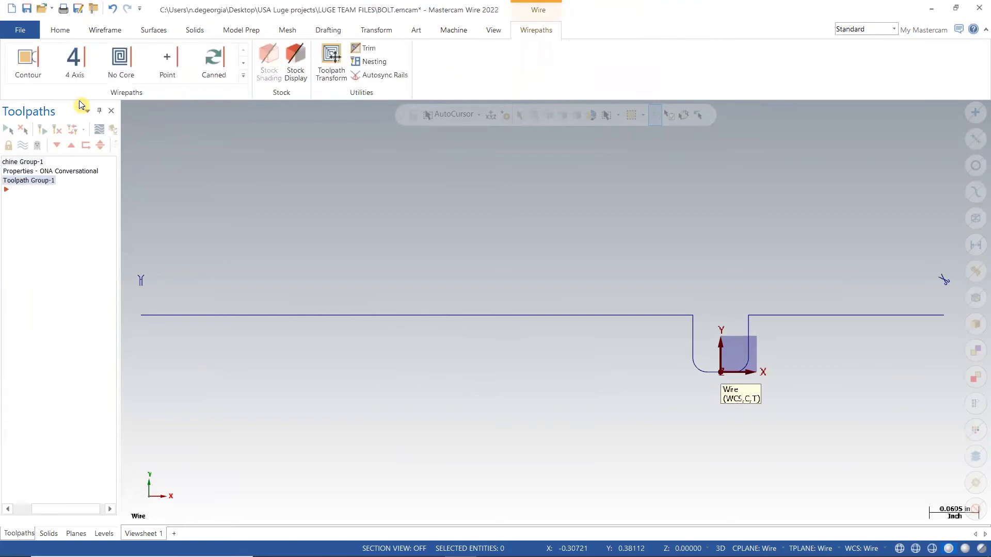
- Start a Contour wirepath and chain the slot profile beginning at the thread-point end
{"action": "left_click", "coordinate": [27, 58]}
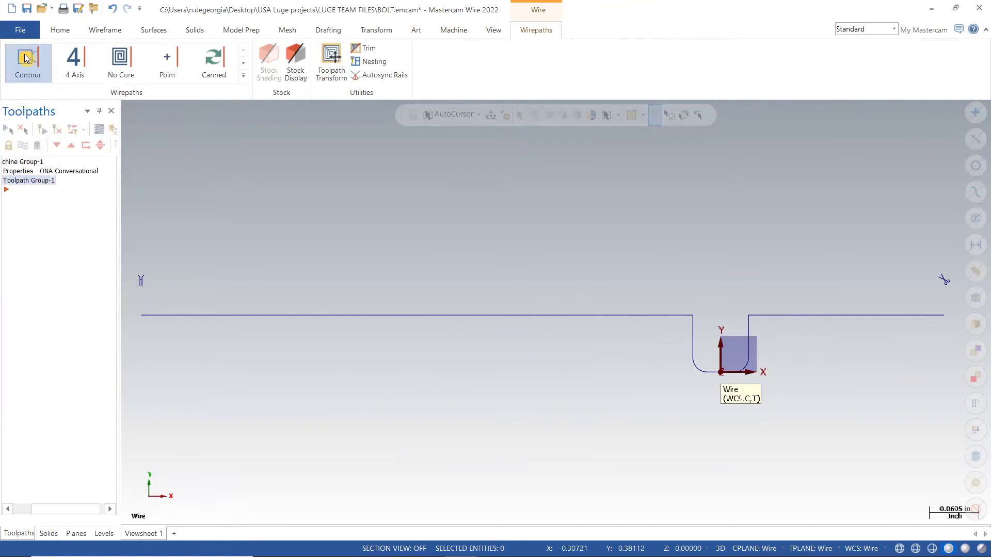
{"action": "scroll", "coordinate": [378, 296], "scroll_direction": "down", "scroll_amount": 1}
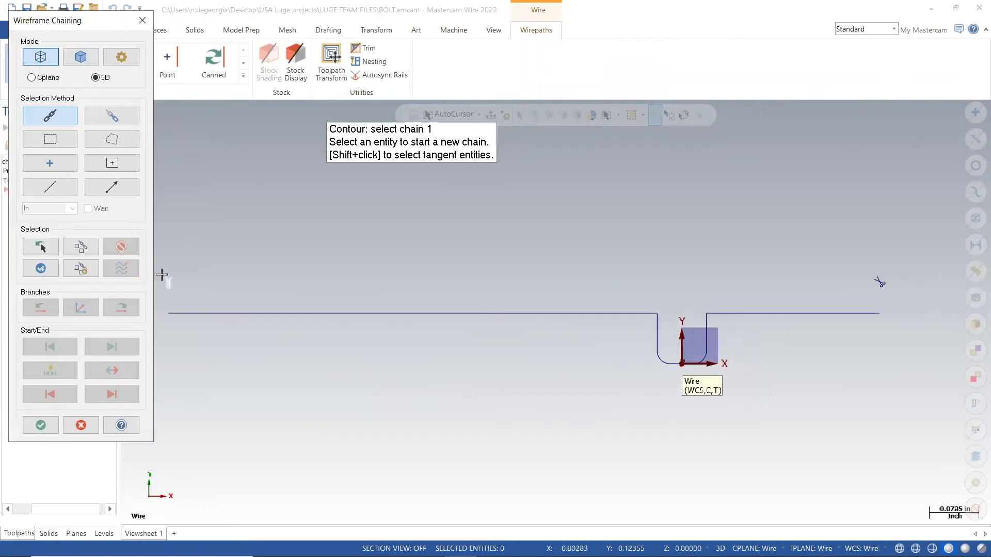
{"action": "left_click", "coordinate": [192, 313]}
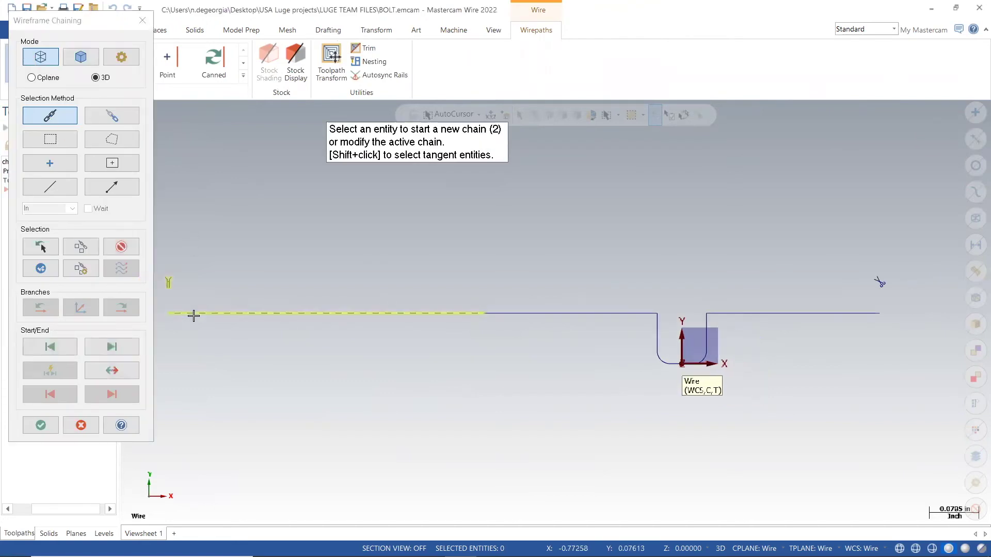
{"action": "left_click", "coordinate": [40, 426]}
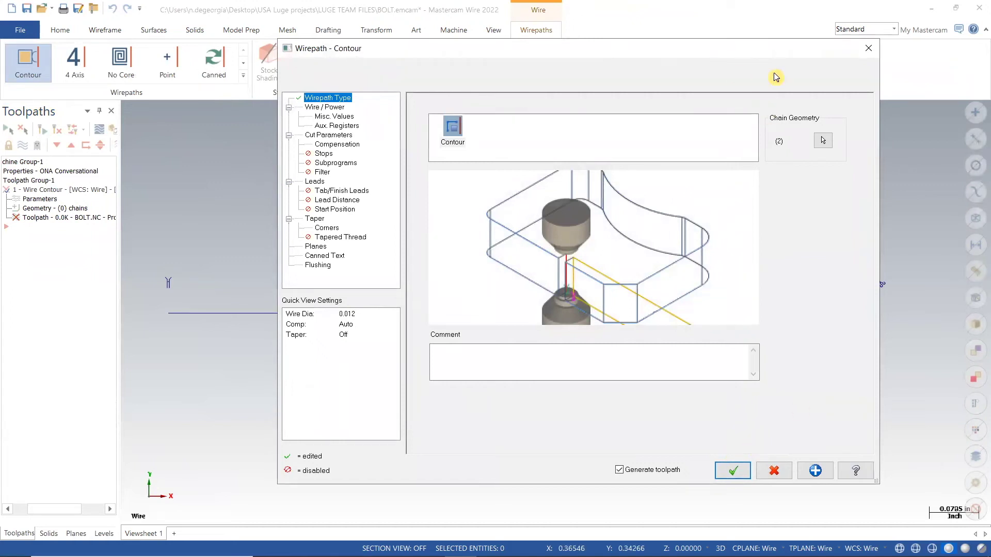
- Set the wire diameter to 0.010 in the wirepath's wire and power settings
{"action": "left_click", "coordinate": [330, 107]}
{"action": "left_click", "coordinate": [516, 232]}
{"action": "type", "text": "0.010"}
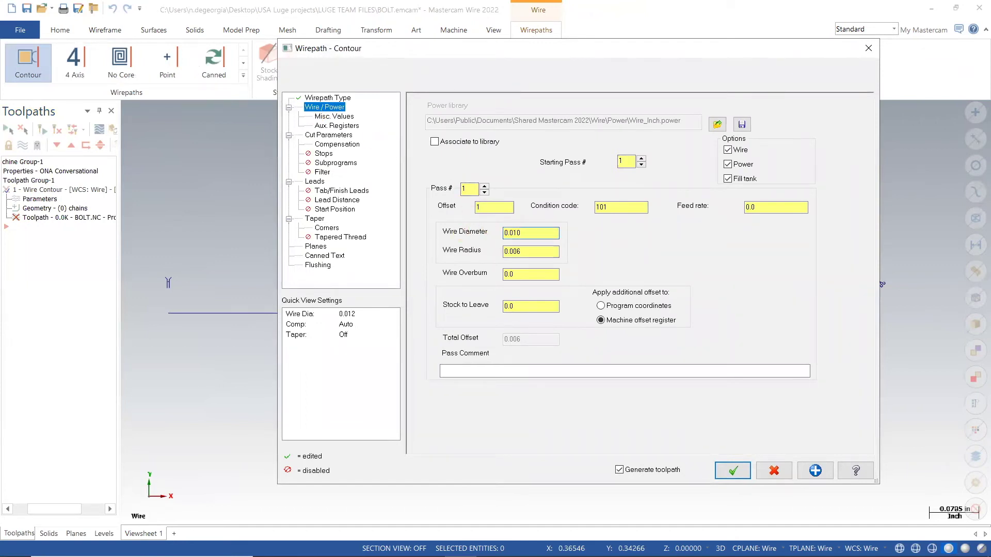
{"action": "key", "text": "Tab"}
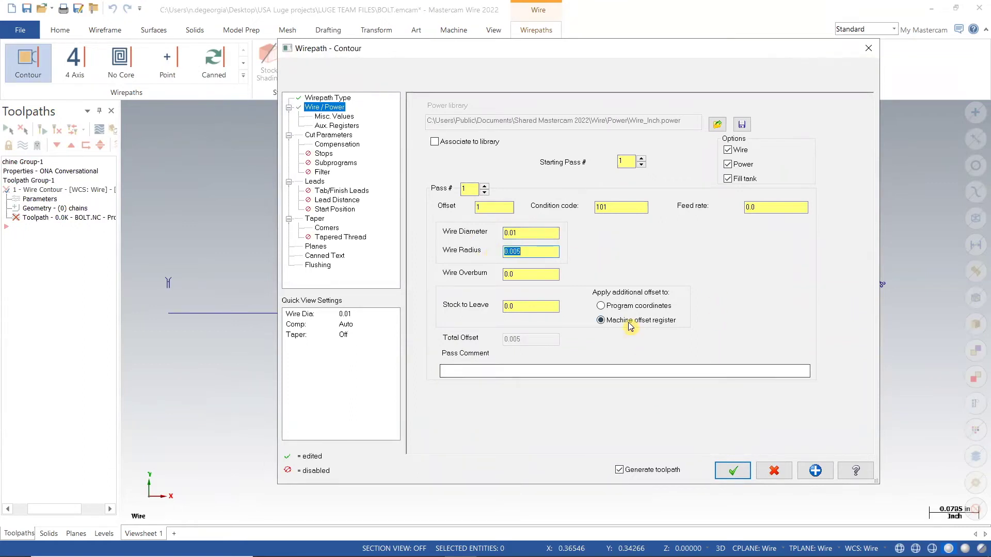
- Review the wirepath's miscellaneous values, auxiliary registers, and rough and skim cut parameters
{"action": "left_click", "coordinate": [332, 118]}
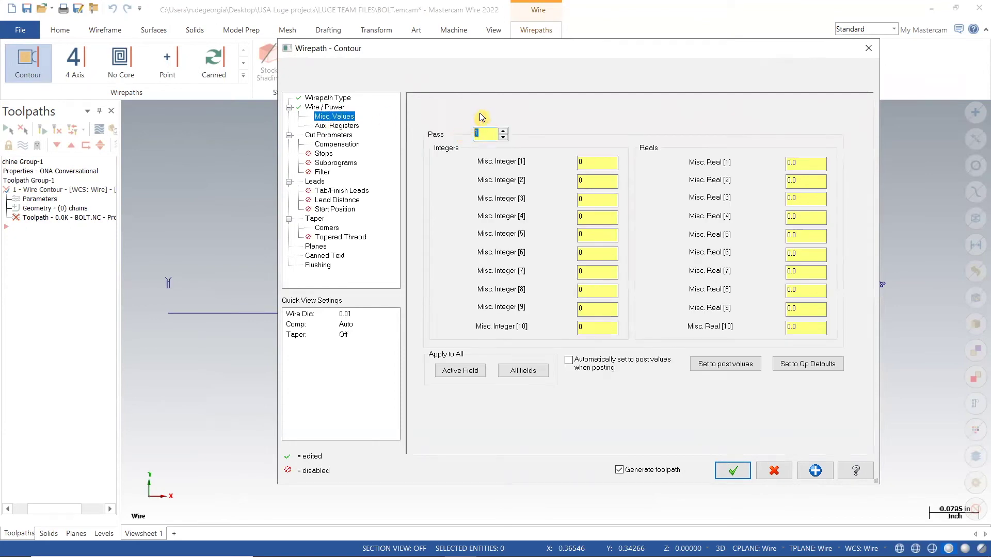
{"action": "left_click", "coordinate": [347, 126]}
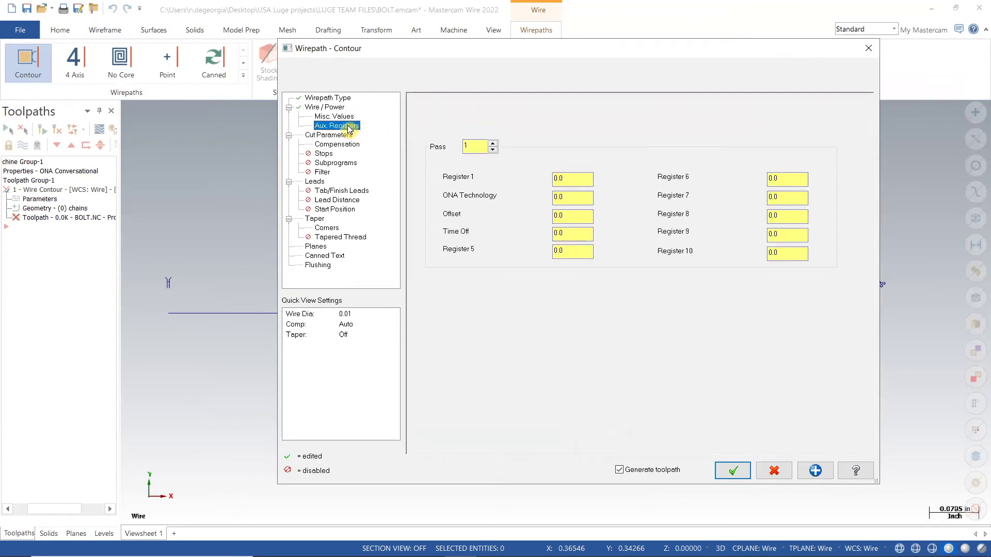
{"action": "left_click", "coordinate": [479, 146]}
{"action": "left_click", "coordinate": [336, 135]}
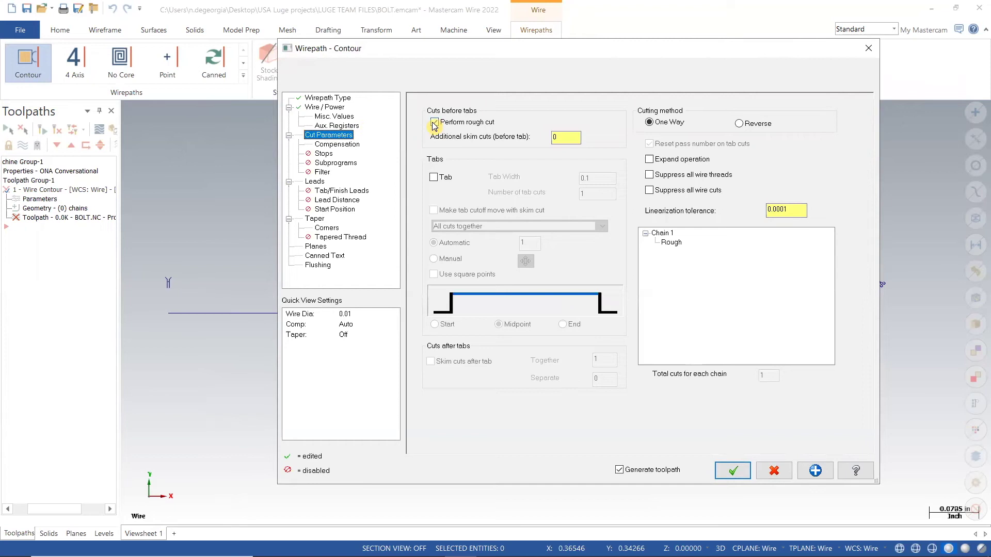
{"action": "left_click", "coordinate": [562, 138]}
- Choose Control as the wirepath's compensation type
{"action": "left_click", "coordinate": [344, 146]}
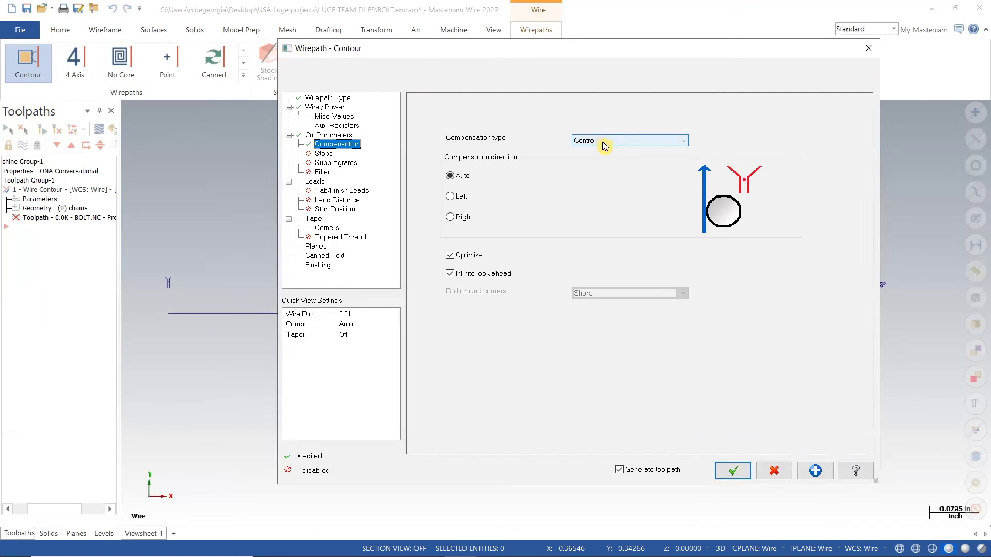
{"action": "left_click", "coordinate": [673, 139]}
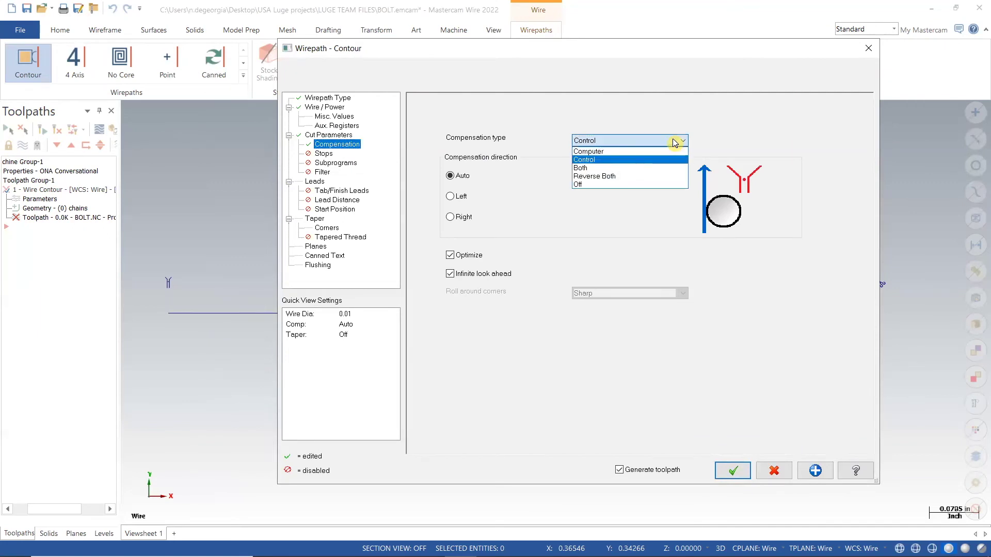
{"action": "left_click", "coordinate": [591, 161]}
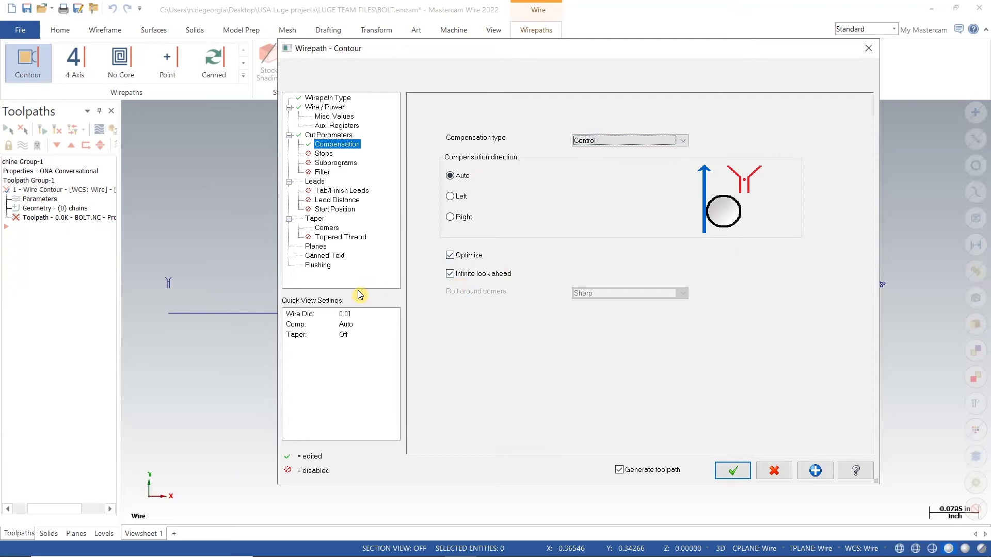
- Turn off tab cuts in the lead settings, keeping line-only leads and automatic cut point positioning enabled
{"action": "left_click", "coordinate": [316, 182]}
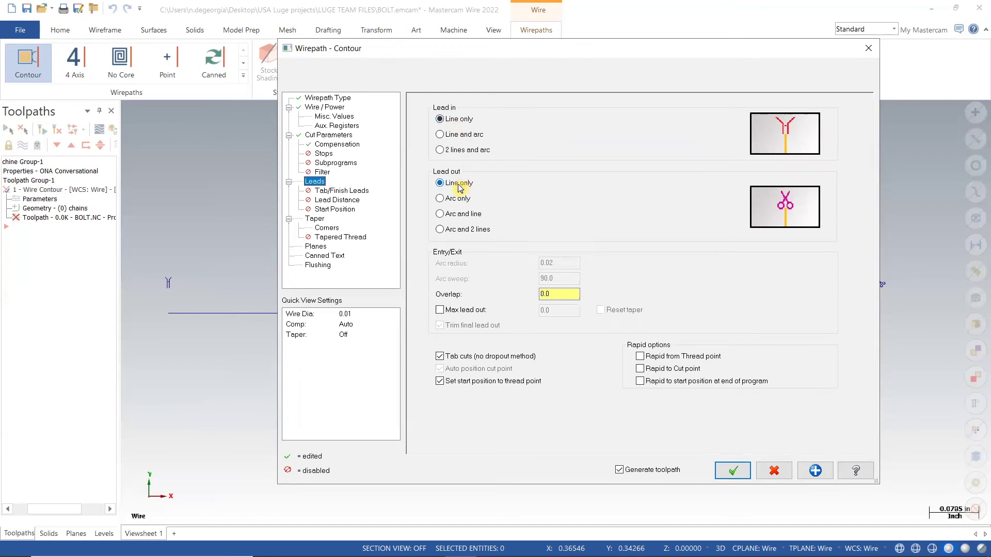
{"action": "left_click", "coordinate": [440, 356]}
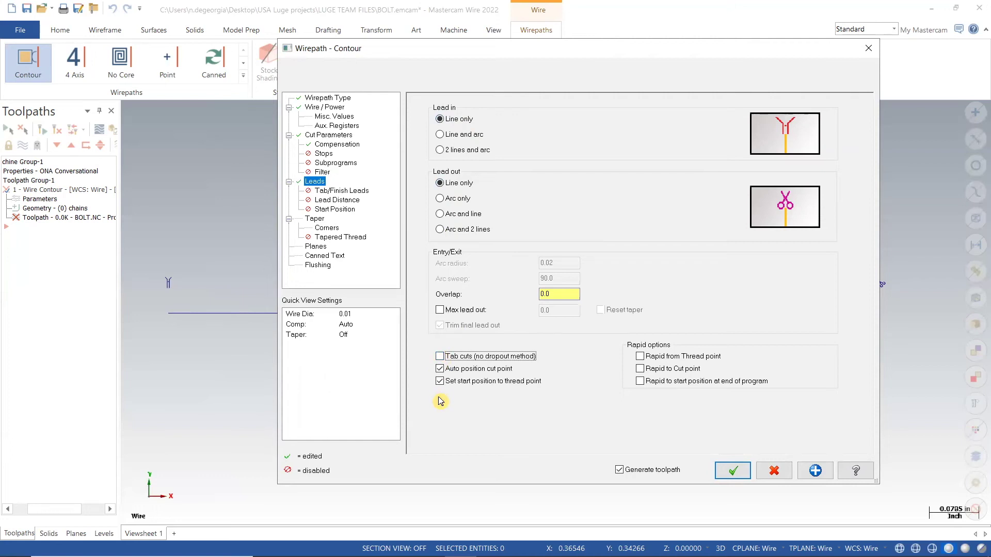
{"action": "left_click", "coordinate": [440, 369]}
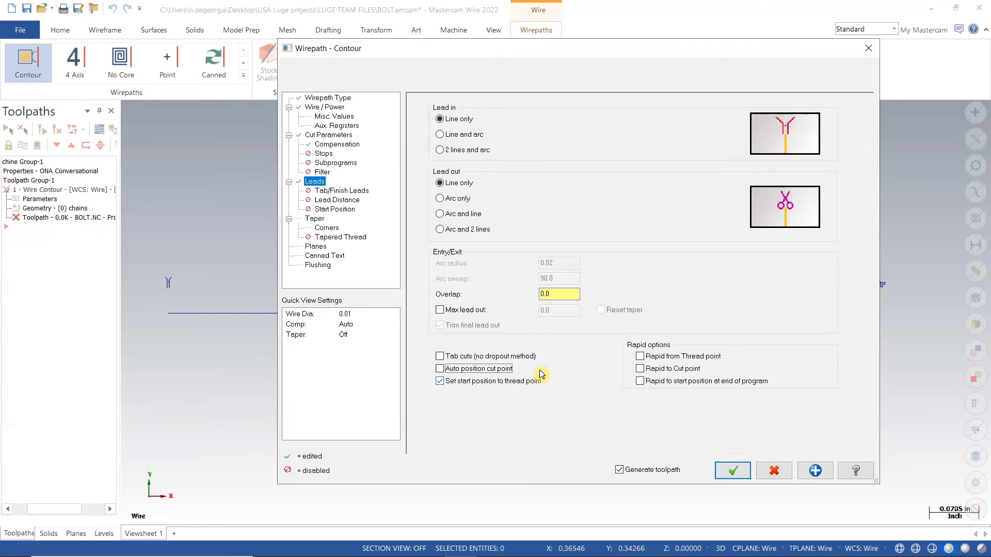
{"action": "left_click_drag", "start_coordinate": [561, 294], "coordinate": [528, 295]}
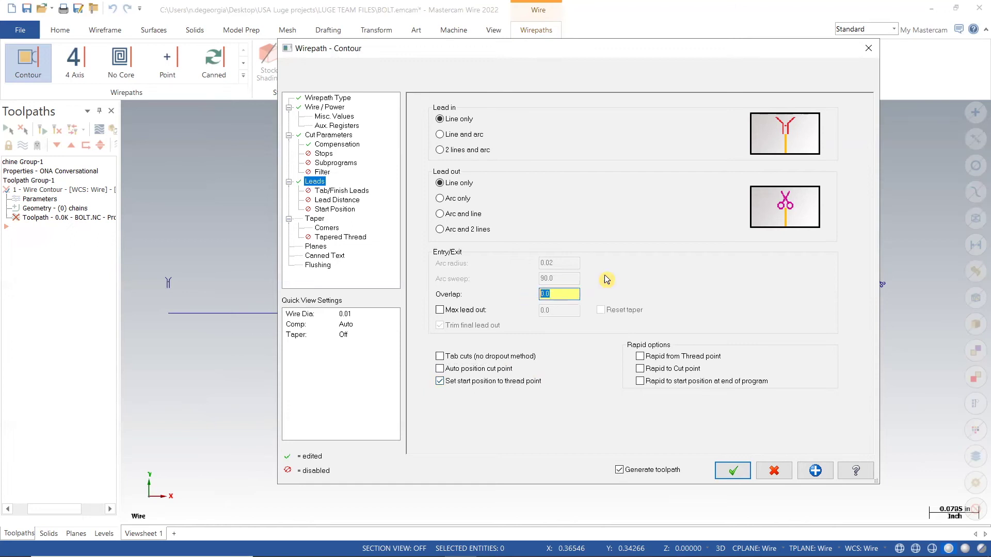
{"action": "left_click", "coordinate": [567, 371]}
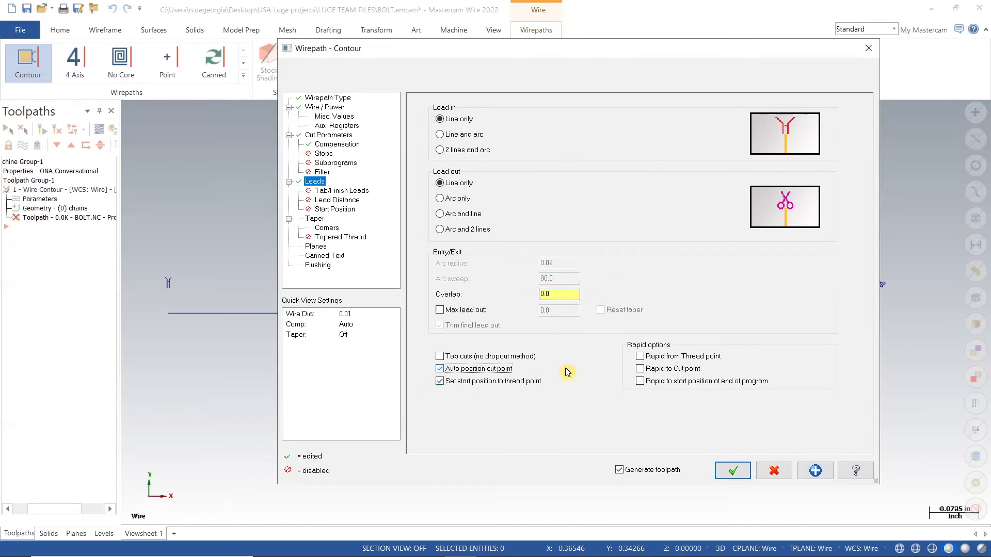
- Check the taper and corner settings, then accept the parameters and generate the contour wirepath
{"action": "left_click", "coordinate": [316, 220]}
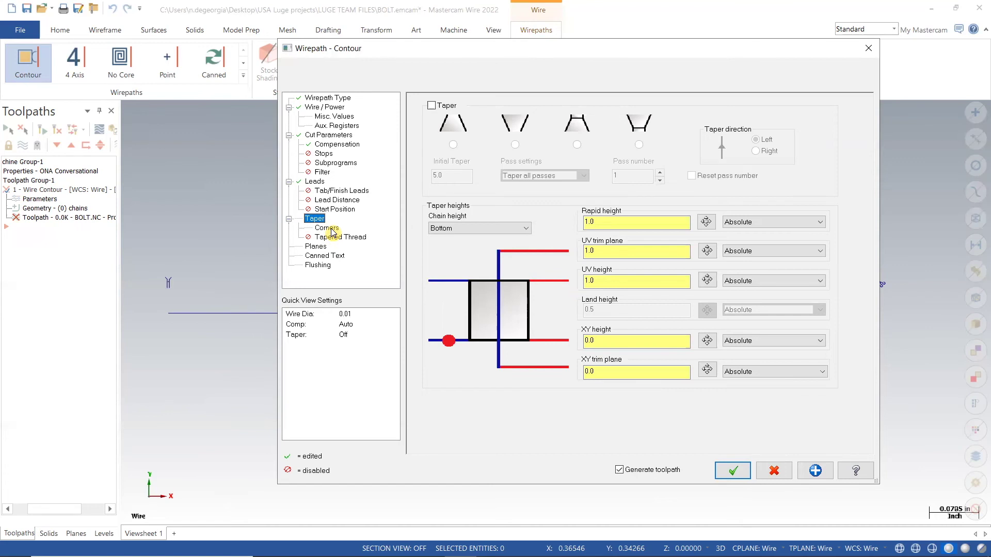
{"action": "left_click", "coordinate": [331, 228]}
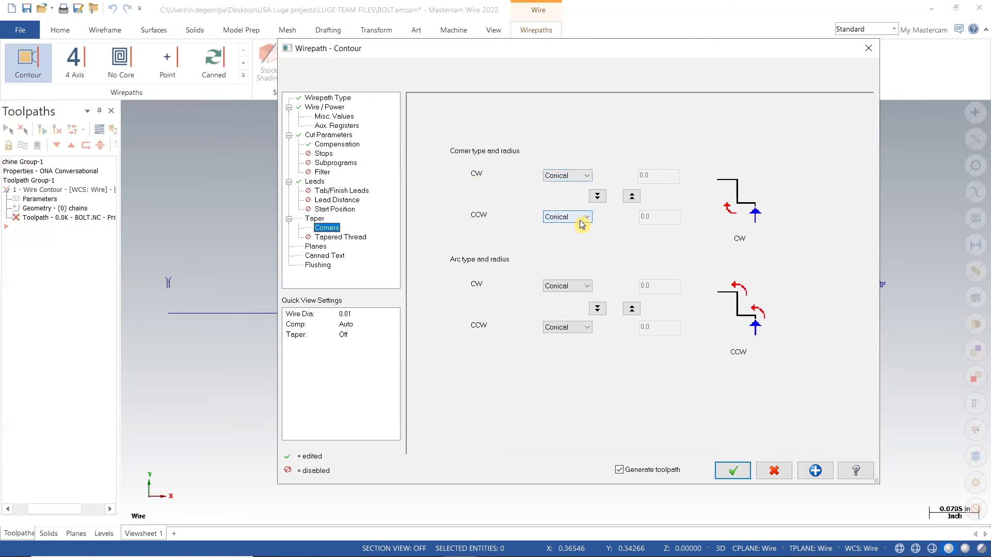
{"action": "left_click", "coordinate": [732, 471]}
{"action": "left_click", "coordinate": [123, 277]}
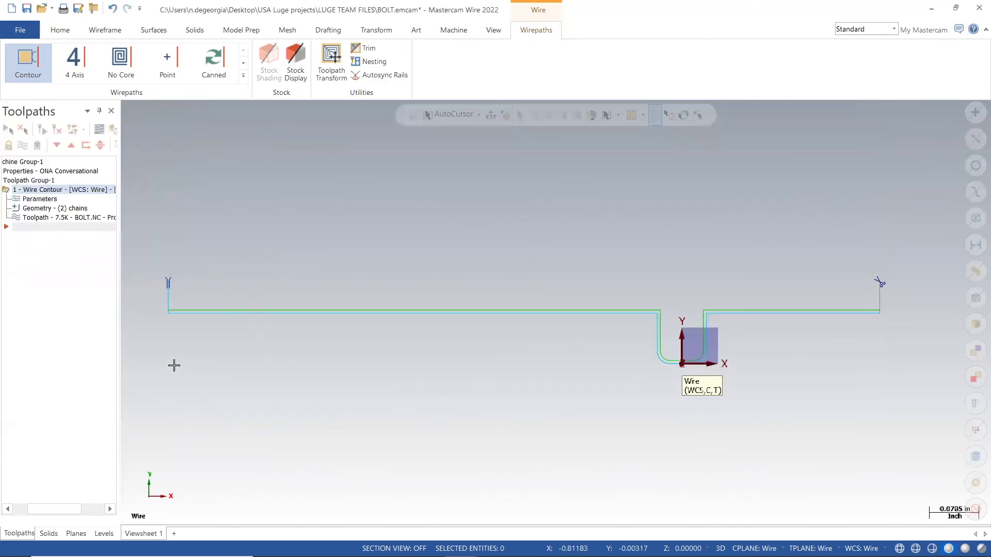
- Redisplay the contour wirepath and play its backplot to inspect the wire's motion along the slot profile
{"action": "scroll", "coordinate": [216, 376], "scroll_direction": "down", "scroll_amount": 2}
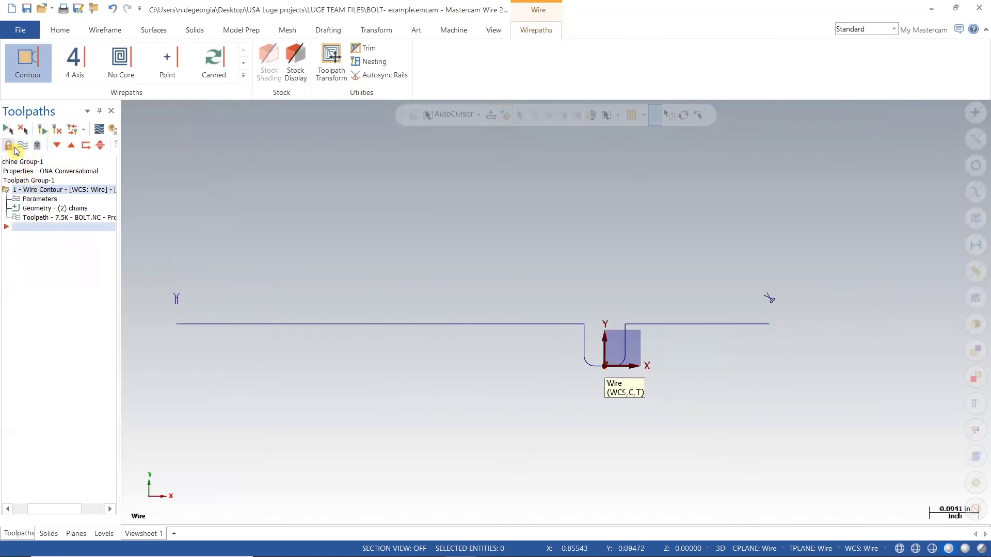
{"action": "left_click", "coordinate": [23, 146]}
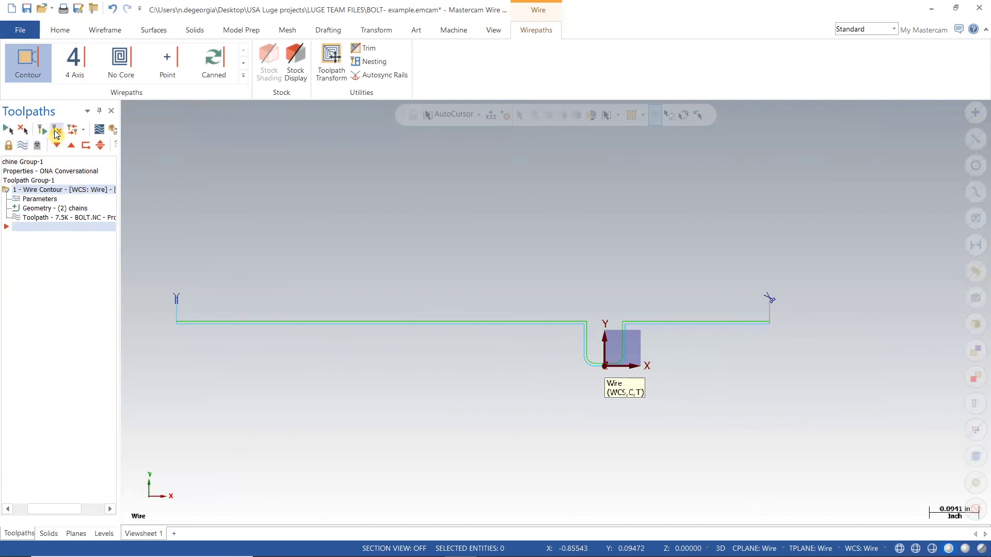
{"action": "left_click", "coordinate": [101, 130]}
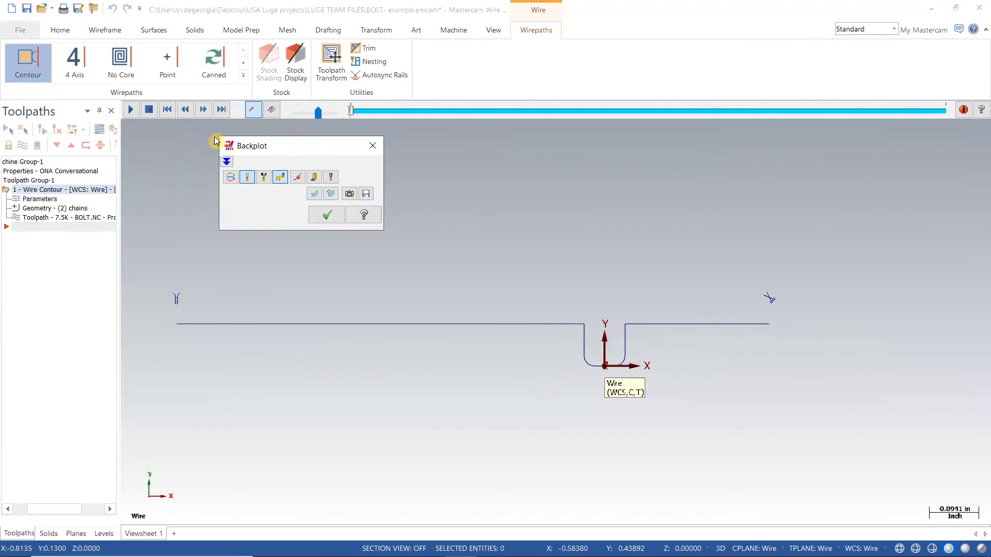
{"action": "left_click_drag", "start_coordinate": [227, 146], "coordinate": [142, 138]}
{"action": "left_click", "coordinate": [136, 109]}
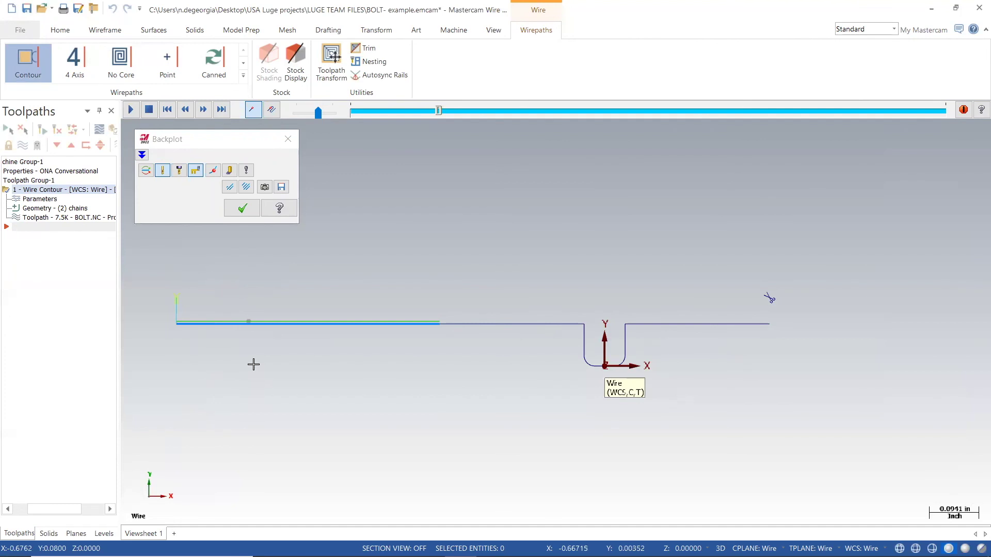
{"action": "scroll", "coordinate": [253, 362], "scroll_direction": "up", "scroll_amount": 2}
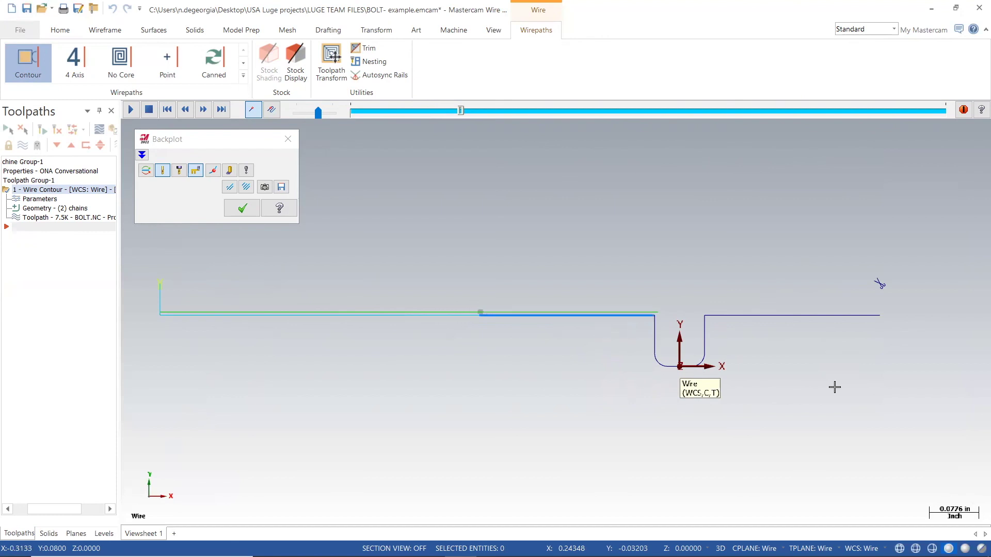
{"action": "scroll", "coordinate": [436, 349], "scroll_direction": "down", "scroll_amount": 1}
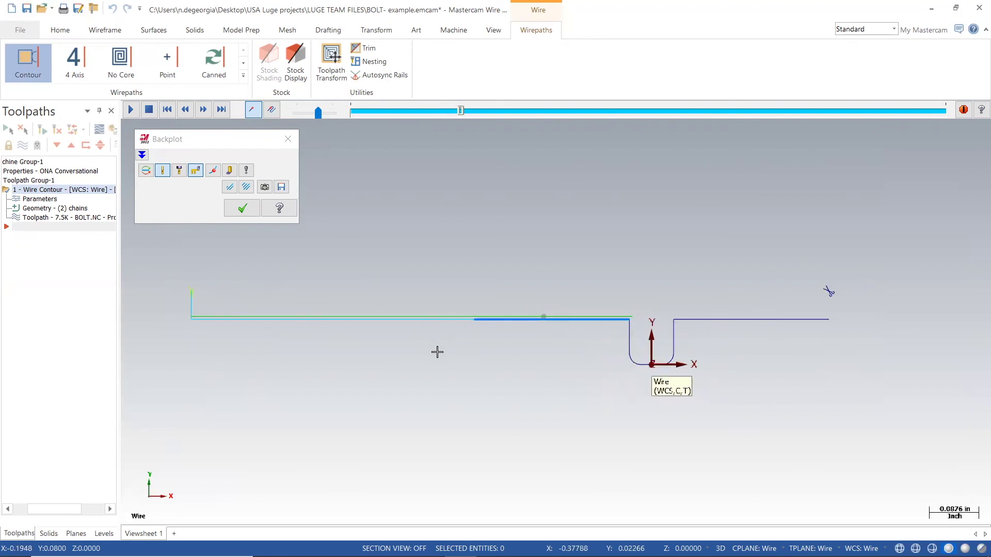
{"action": "scroll", "coordinate": [830, 365], "scroll_direction": "up", "scroll_amount": 1}
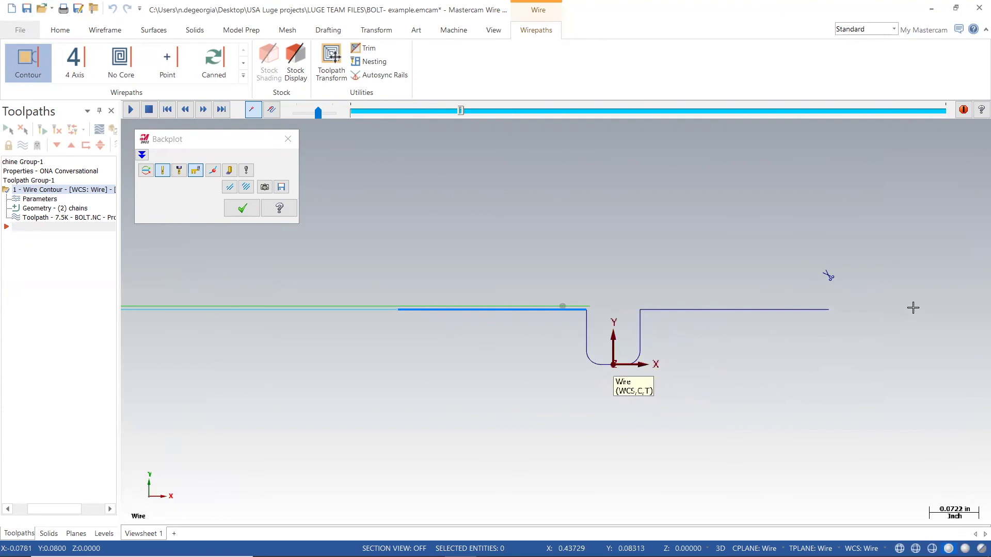